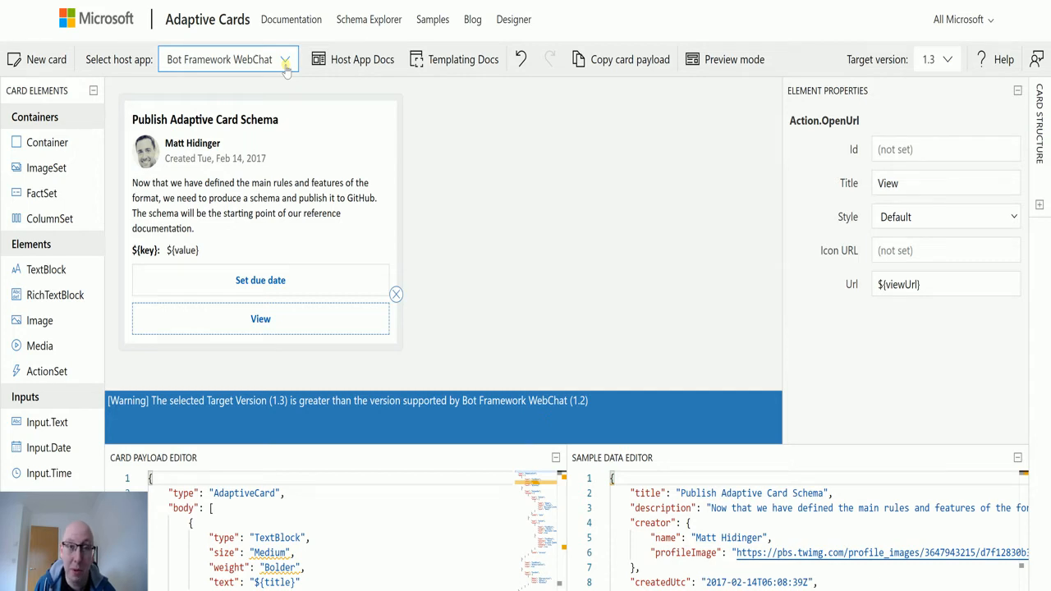
Keep Bot Framework WebChat as the preview host app in the Adaptive Cards Designer
left_click(285, 64)
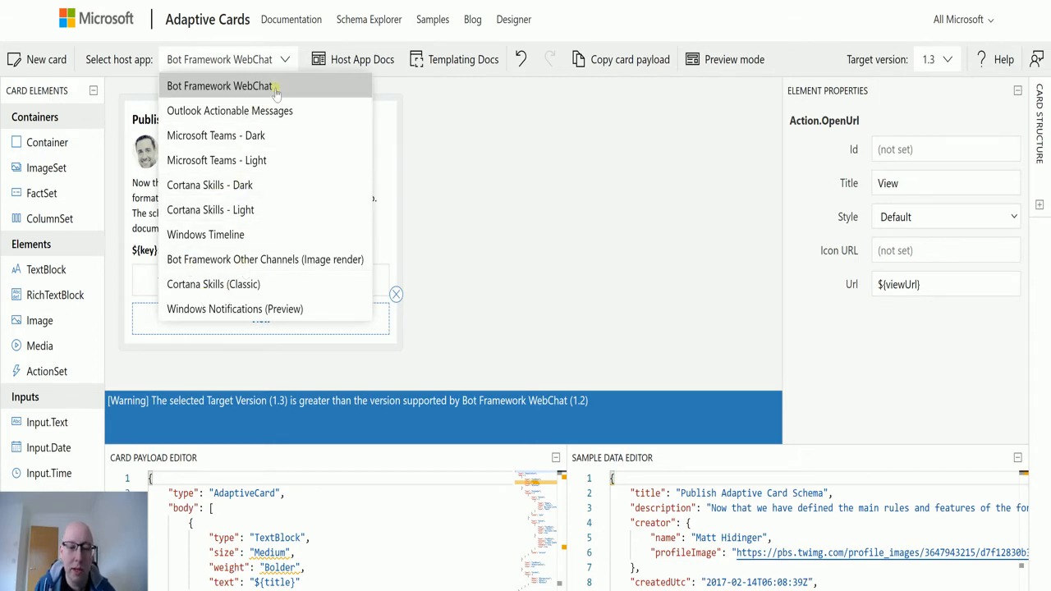
left_click(285, 59)
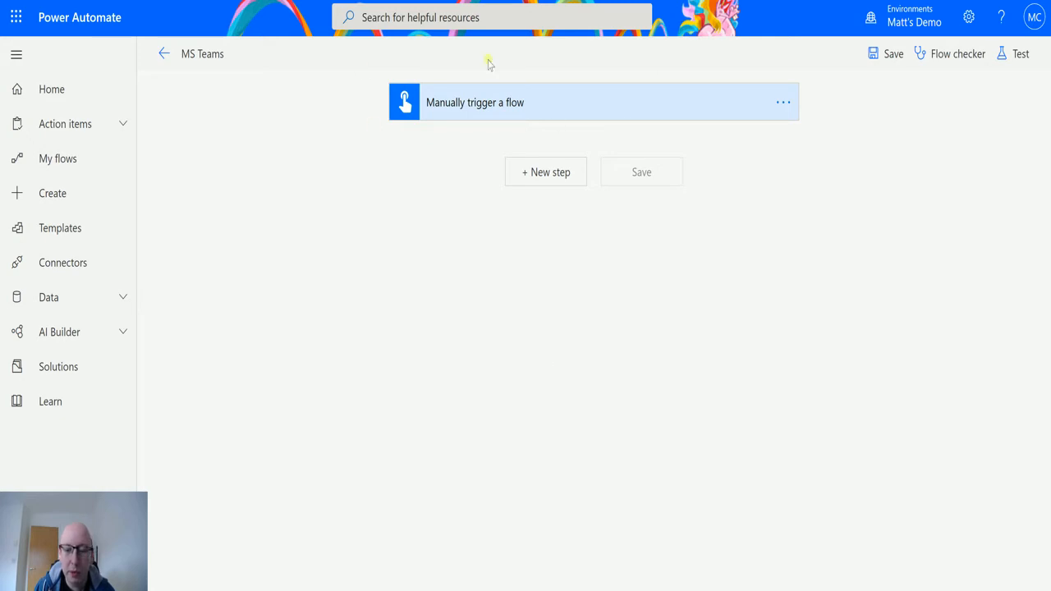
After the manual trigger, add the Teams action 'Post an Adaptive Card to a Teams user and wait for a response'
left_click(543, 176)
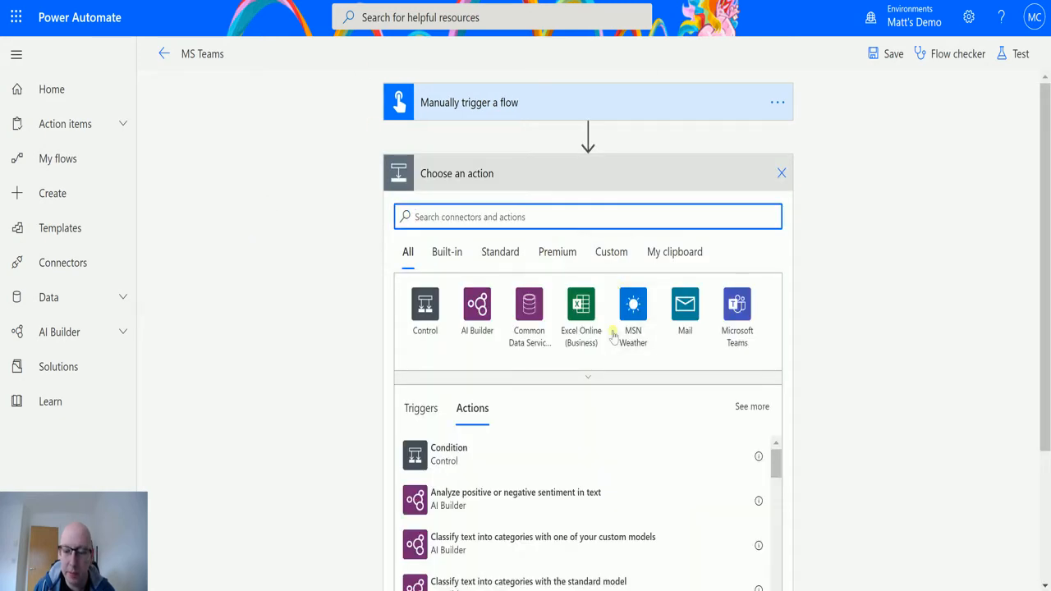
left_click(739, 306)
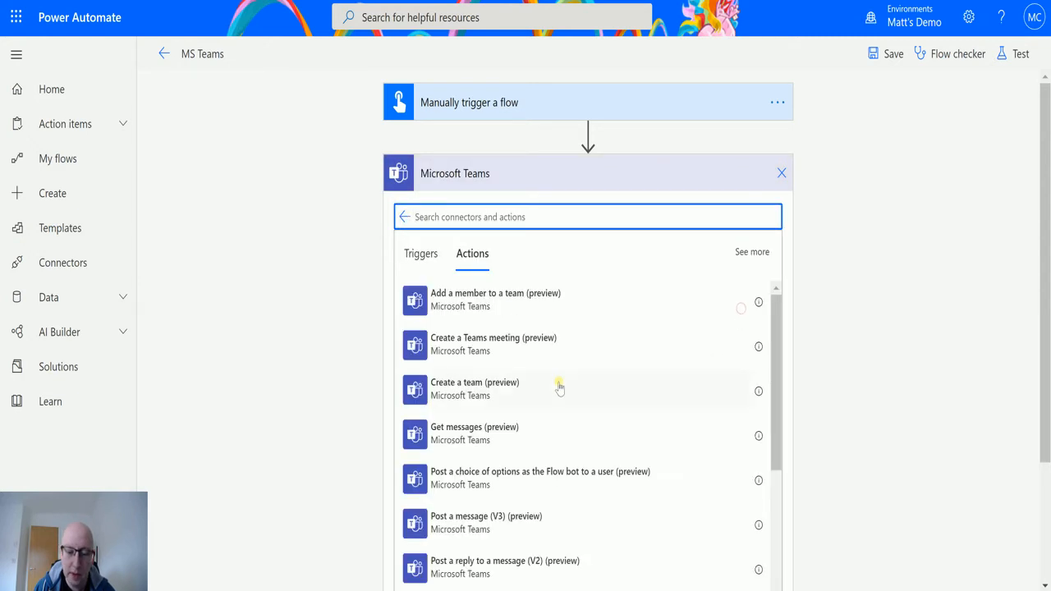
scroll(574, 392, "down", 2)
scroll(688, 373, "down", 1)
scroll(688, 373, "down", 1)
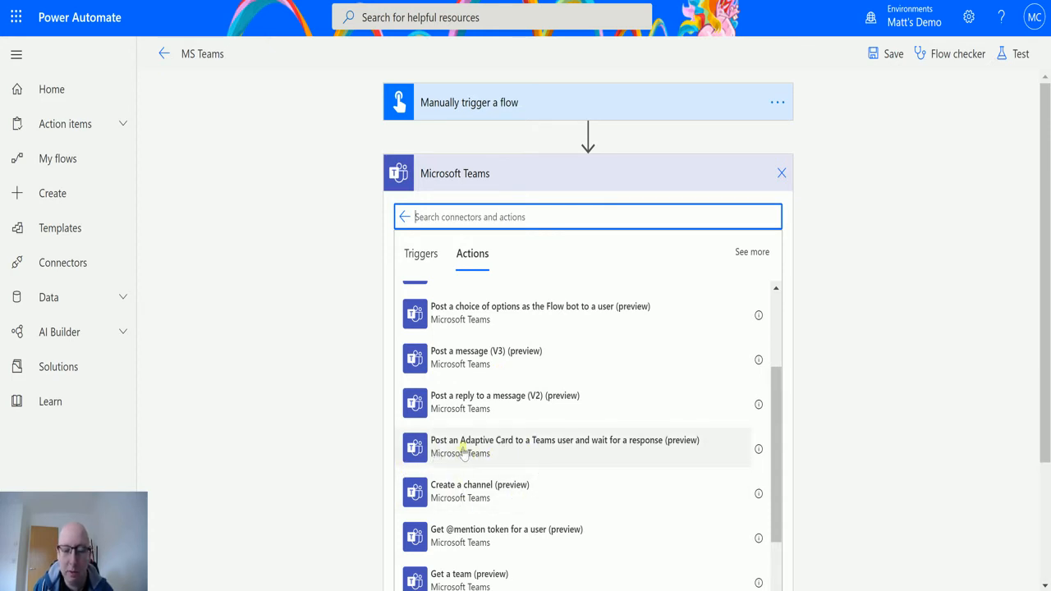
left_click(505, 462)
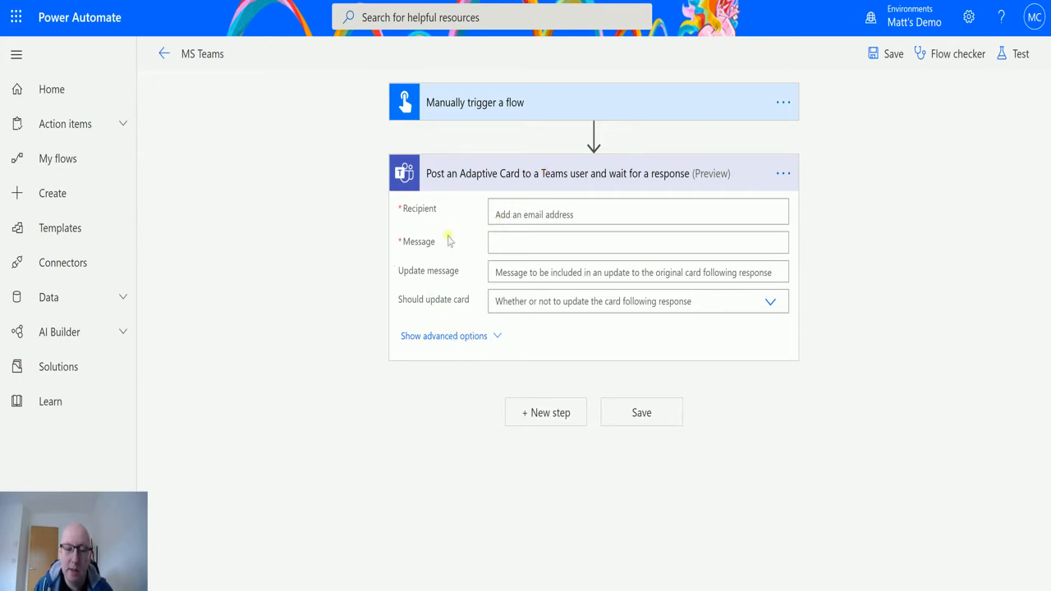
Show the Adaptive Card action's advanced options to expose Summary and IsAlert
left_click(444, 337)
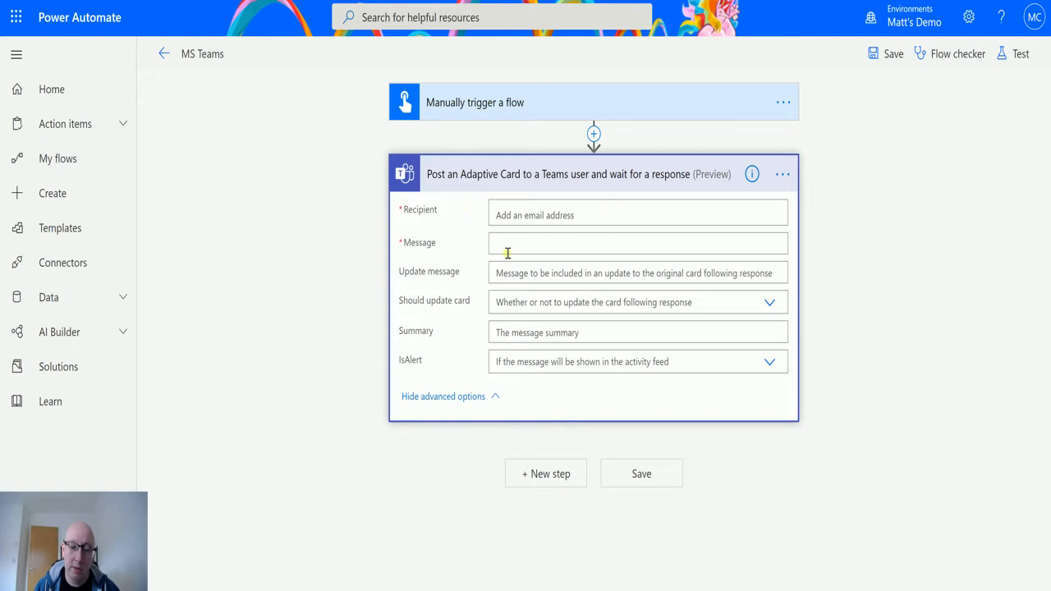
Set the demo Teams user's e-mail as recipient, enter {} as the Message, and save the flow
left_click(599, 217)
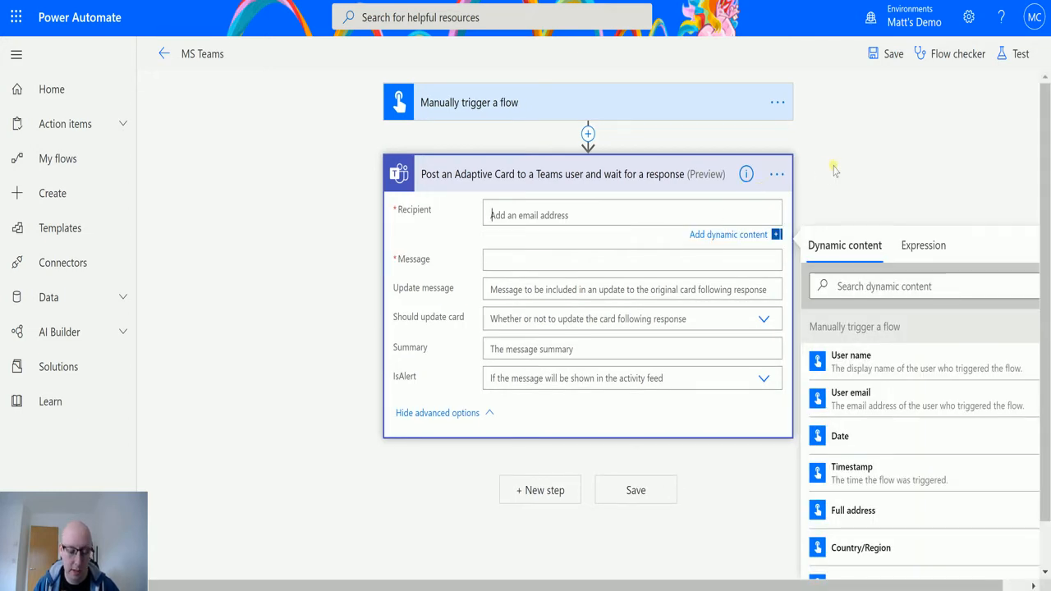
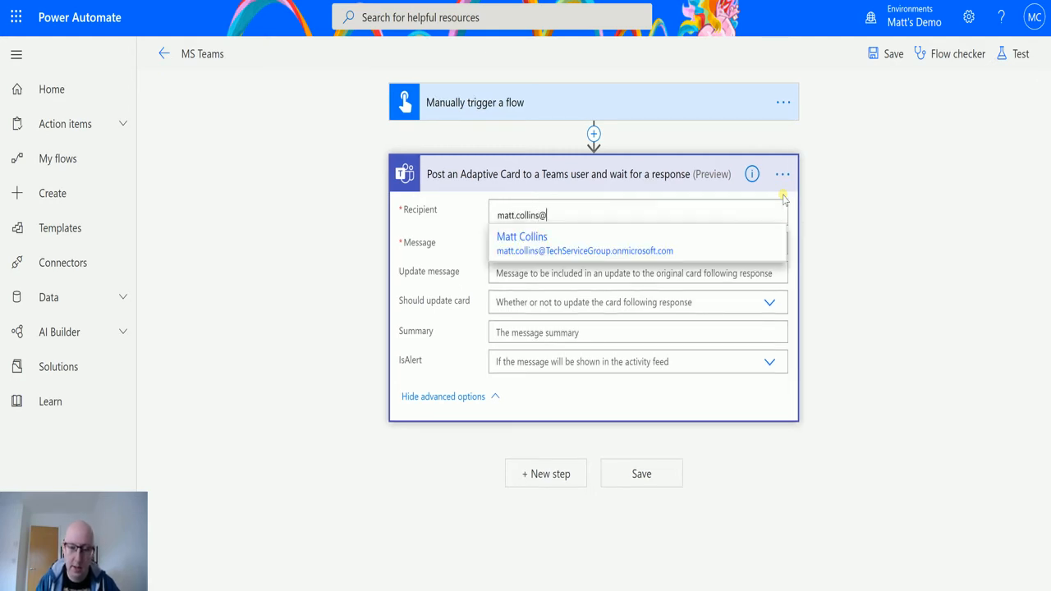
left_click(661, 240)
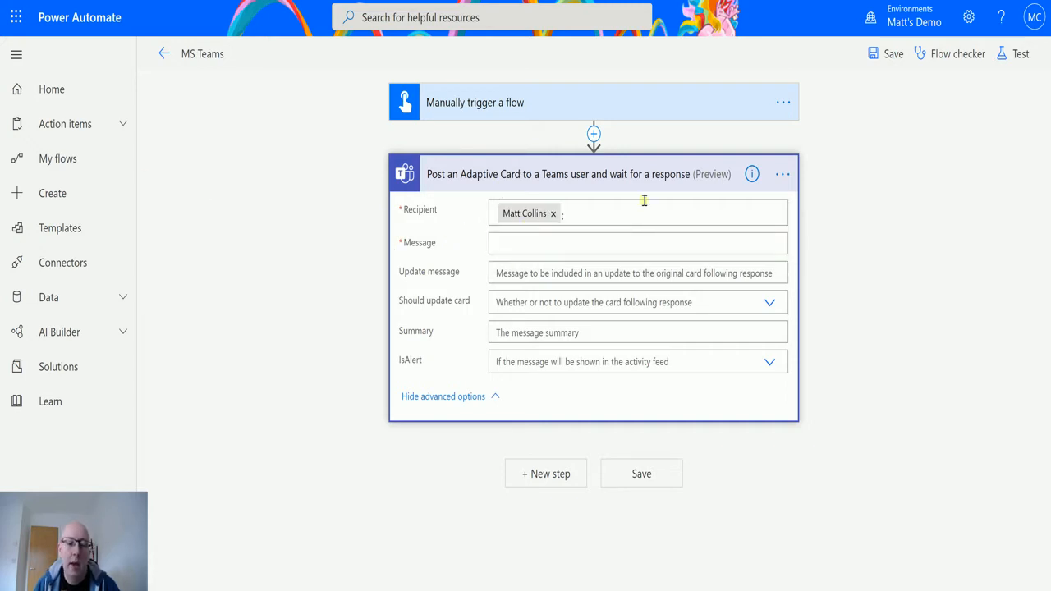
left_click(539, 247)
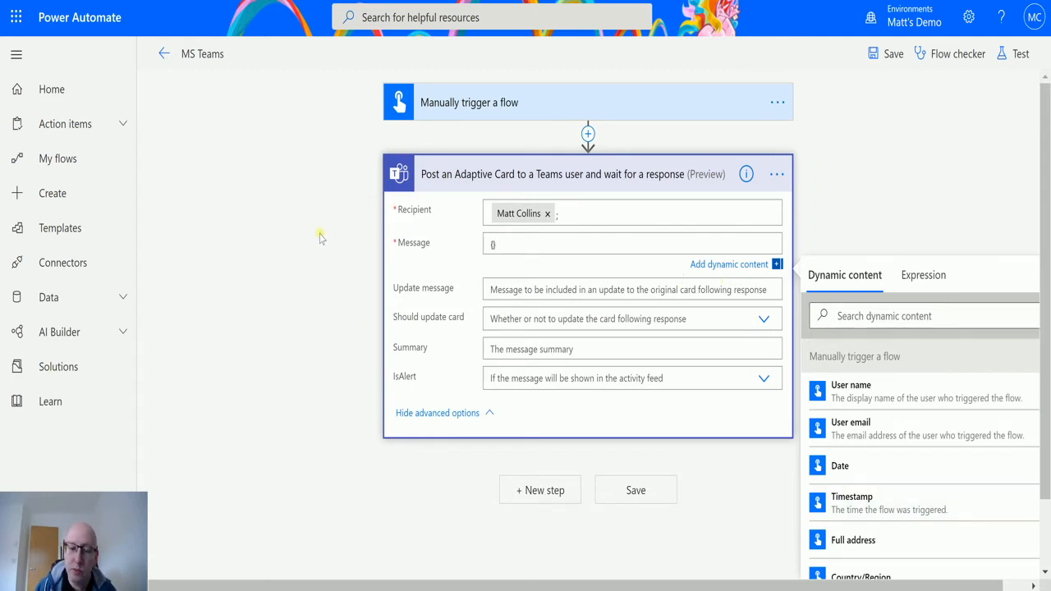
left_click(892, 55)
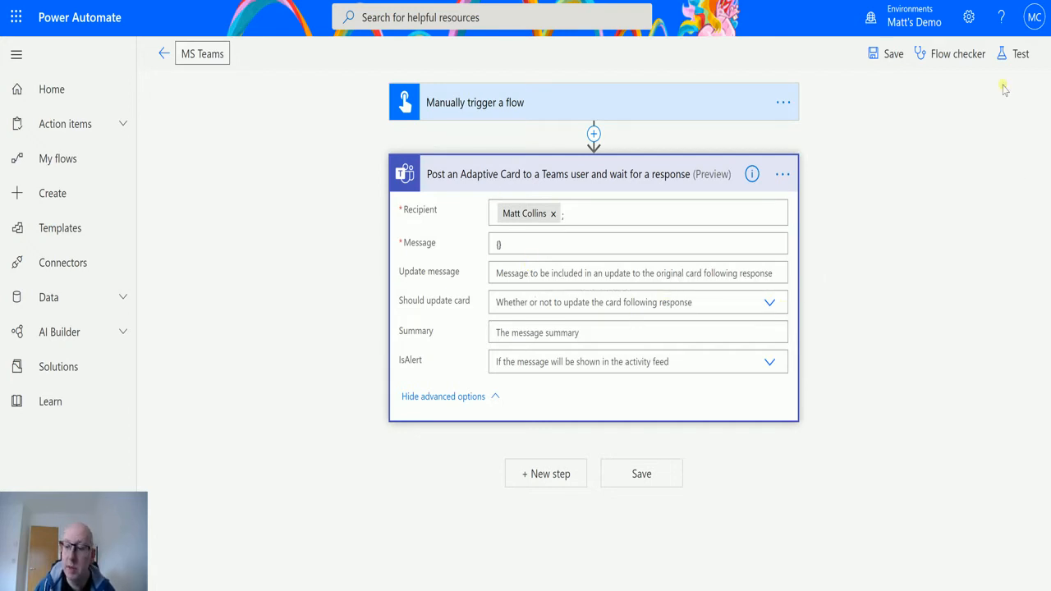
left_click(969, 17)
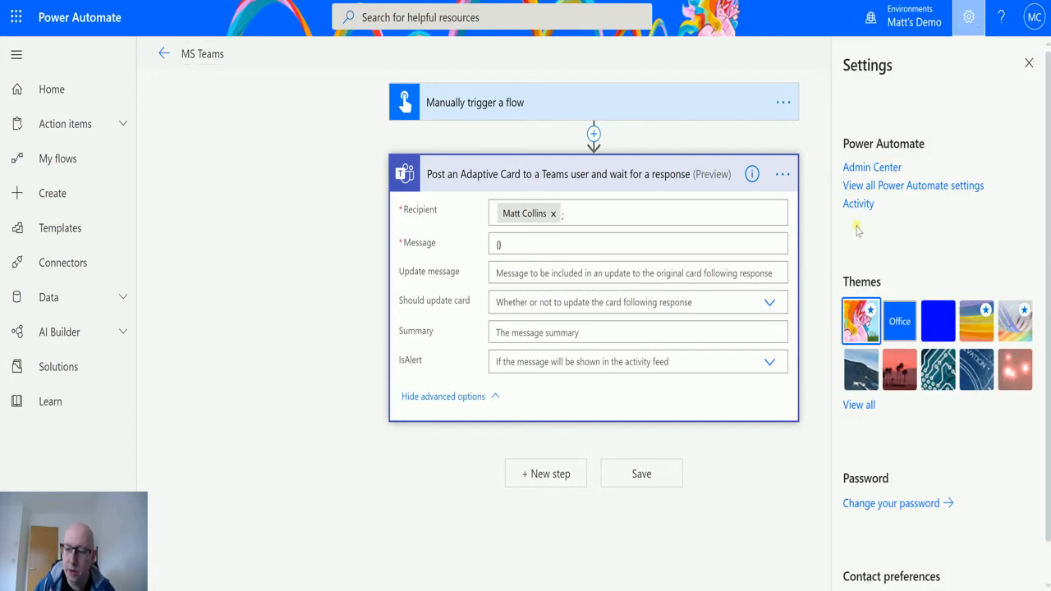
Switch Experimental Features on in Power Automate settings, save, reload, and expand the Adaptive Card step
left_click(933, 186)
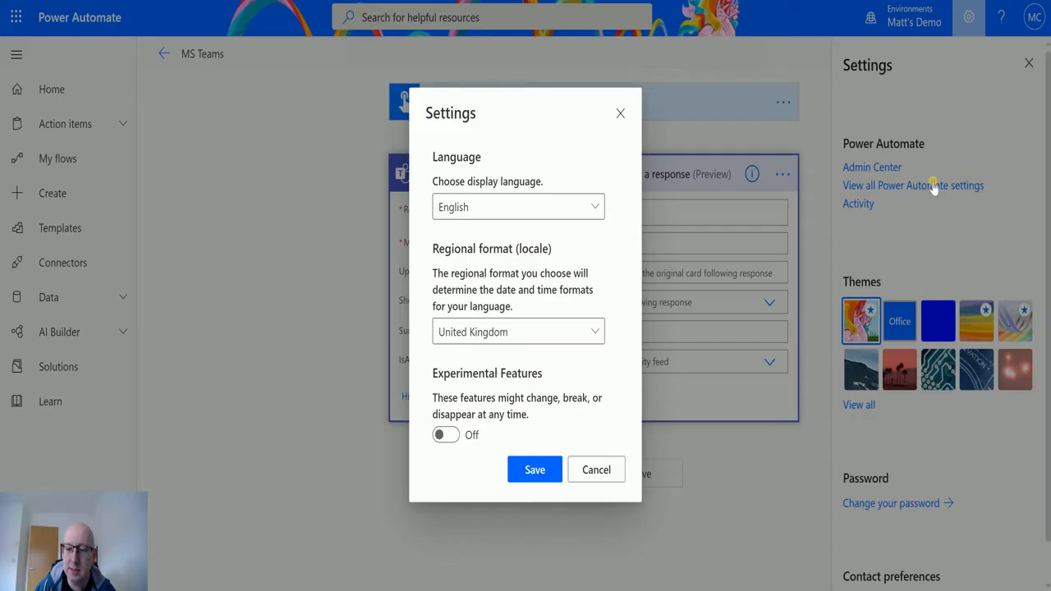
left_click(444, 436)
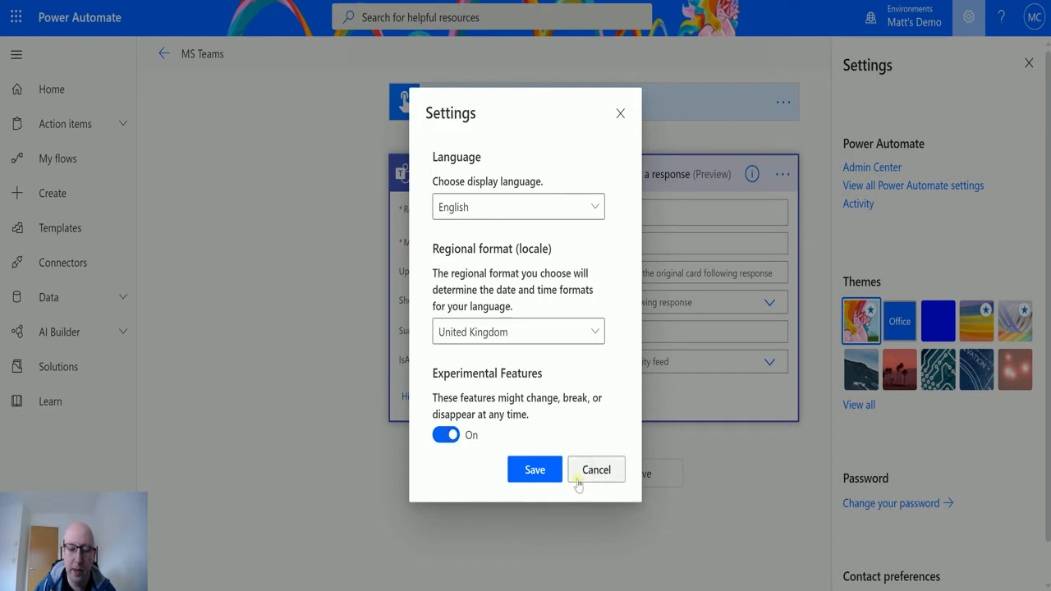
left_click(535, 470)
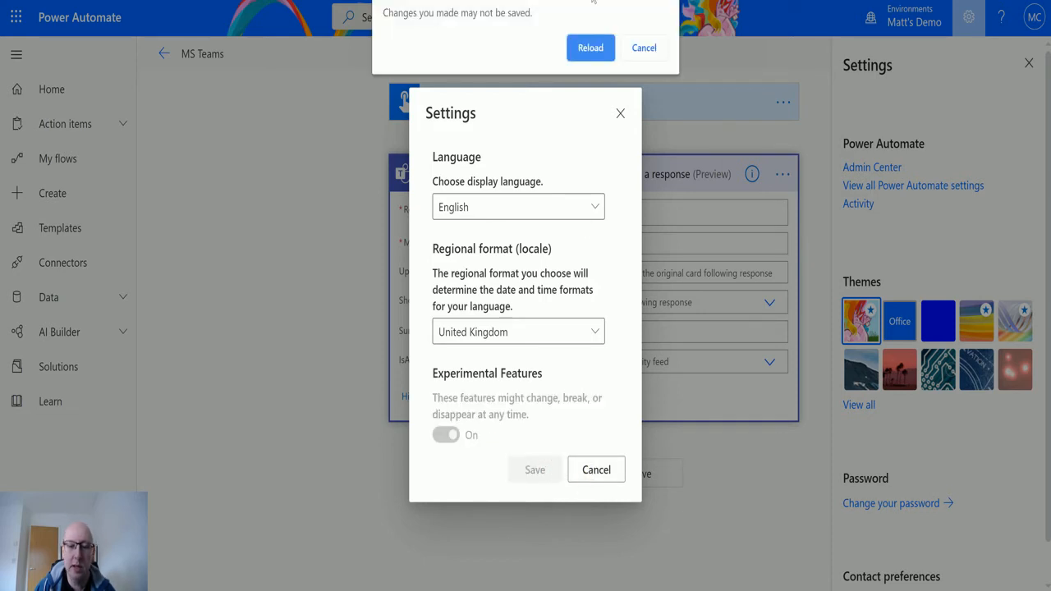
left_click(594, 46)
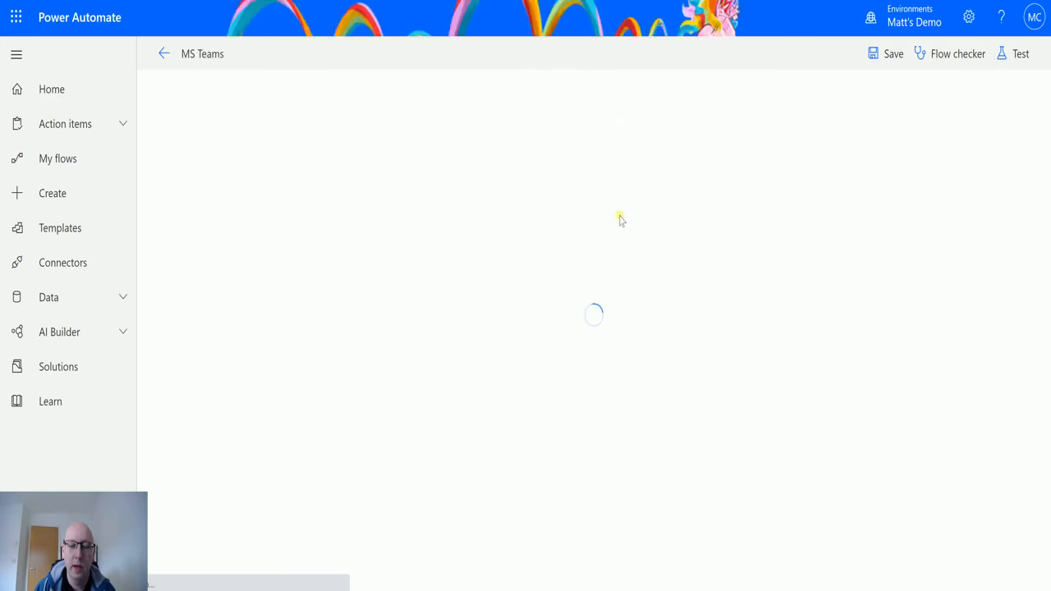
left_click(634, 176)
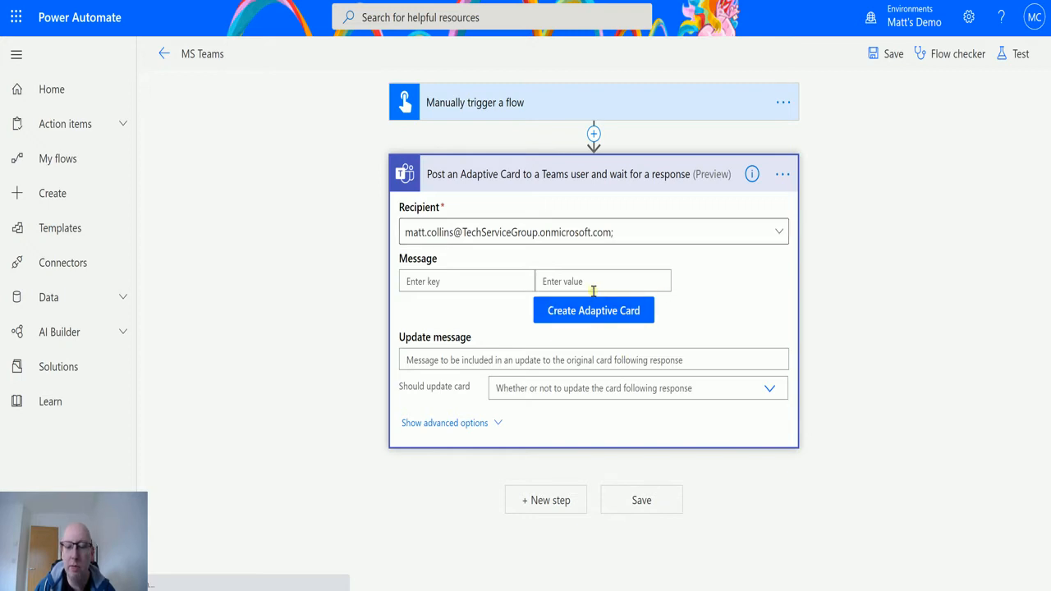
Add a second 'Post an Adaptive Card and wait' step and check its empty recipient list
left_click(546, 500)
left_click(737, 377)
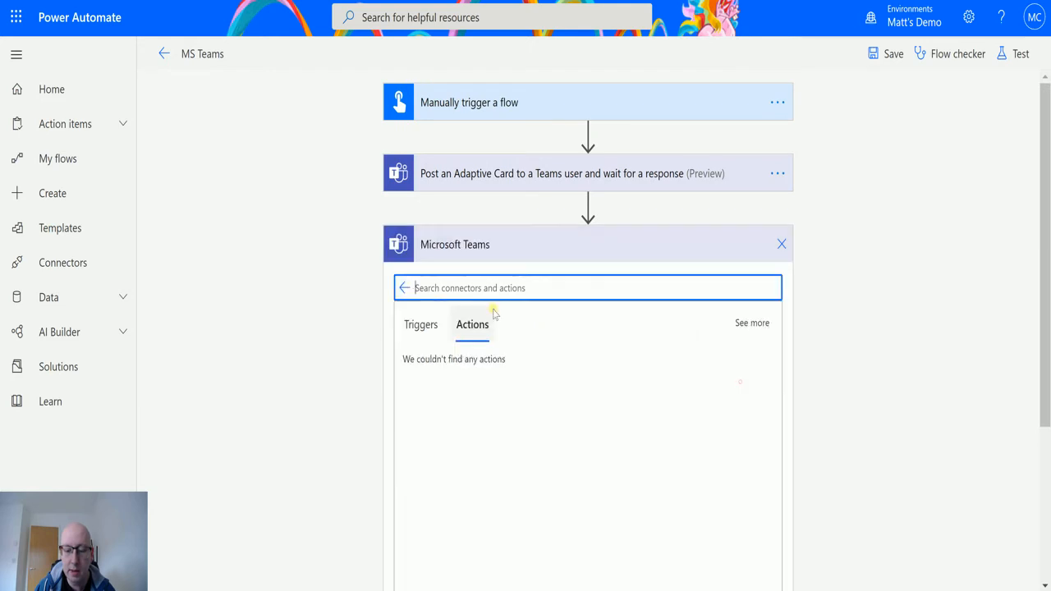
scroll(587, 529, "down", 2)
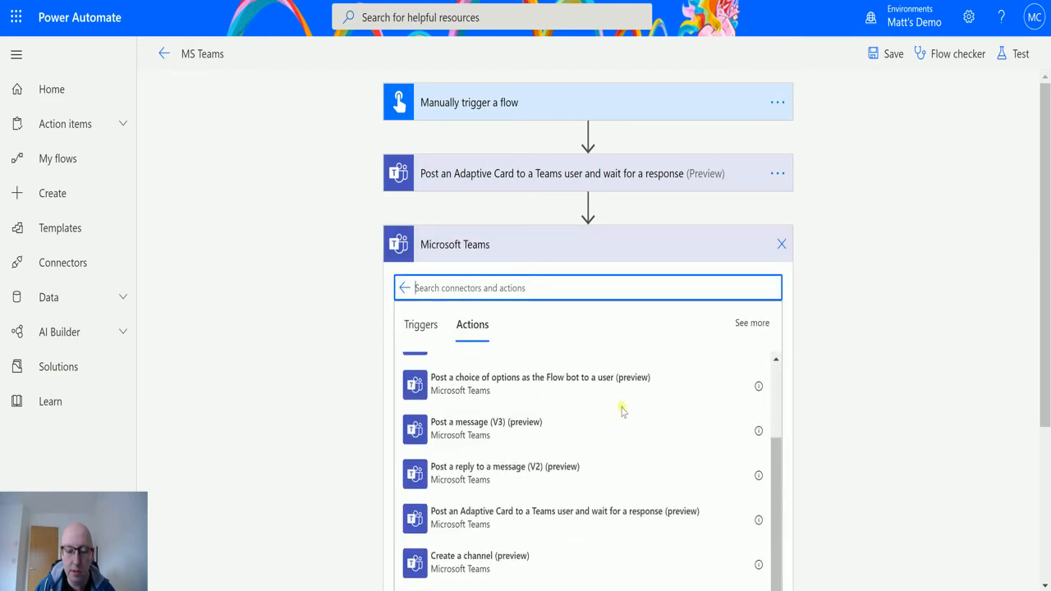
left_click(539, 521)
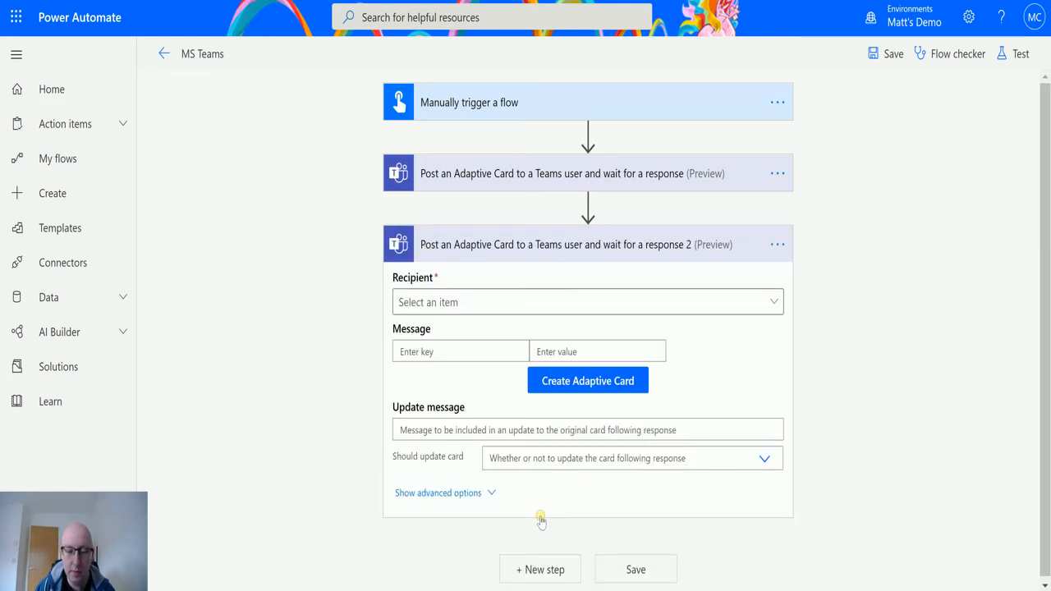
left_click(773, 302)
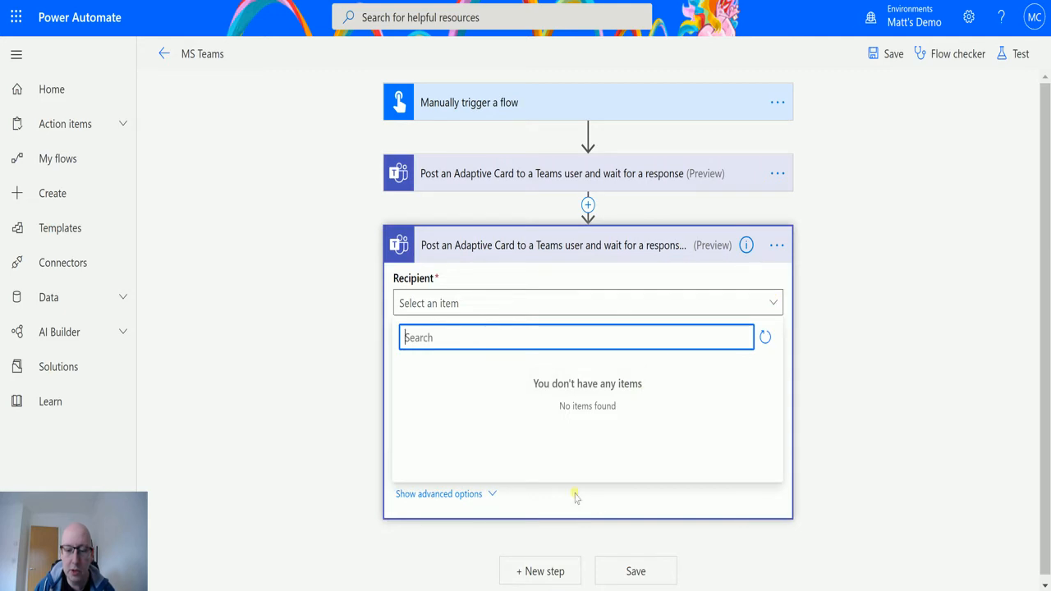
left_click(764, 338)
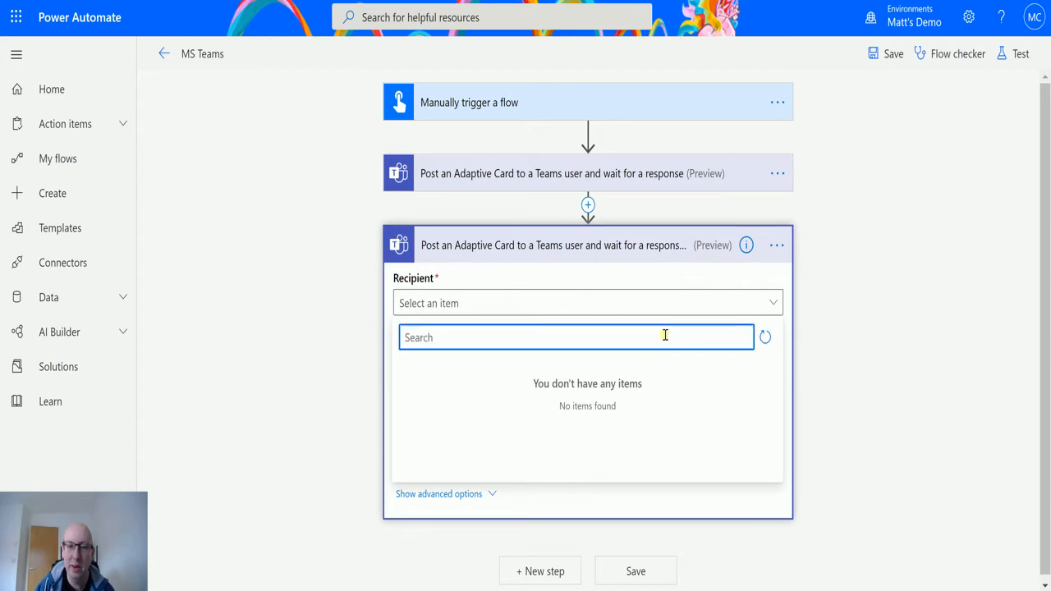
left_click(899, 270)
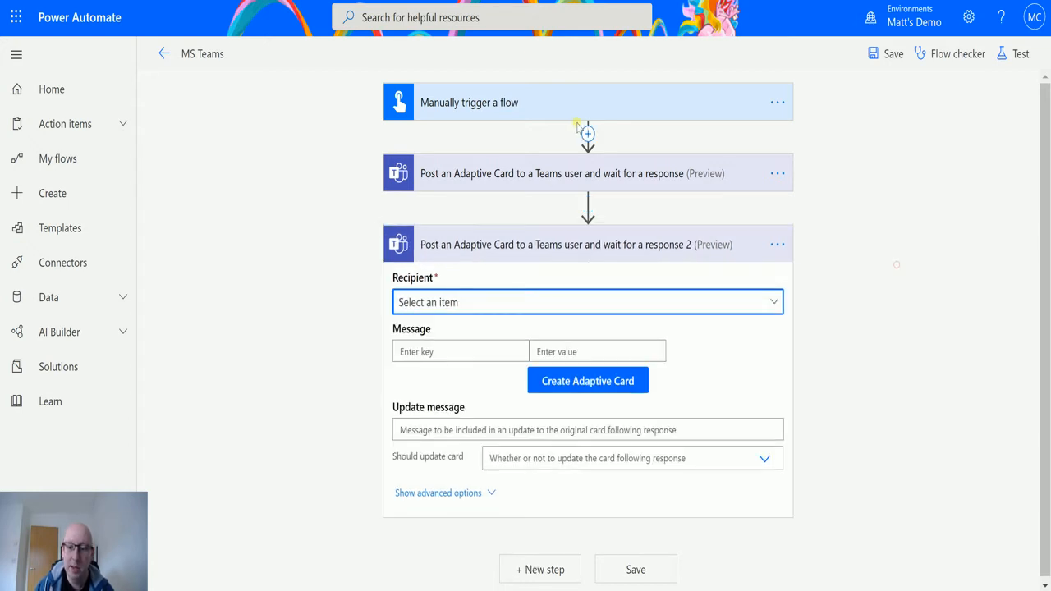
Delete the duplicate card step and expand the remaining Teams card step
left_click(776, 245)
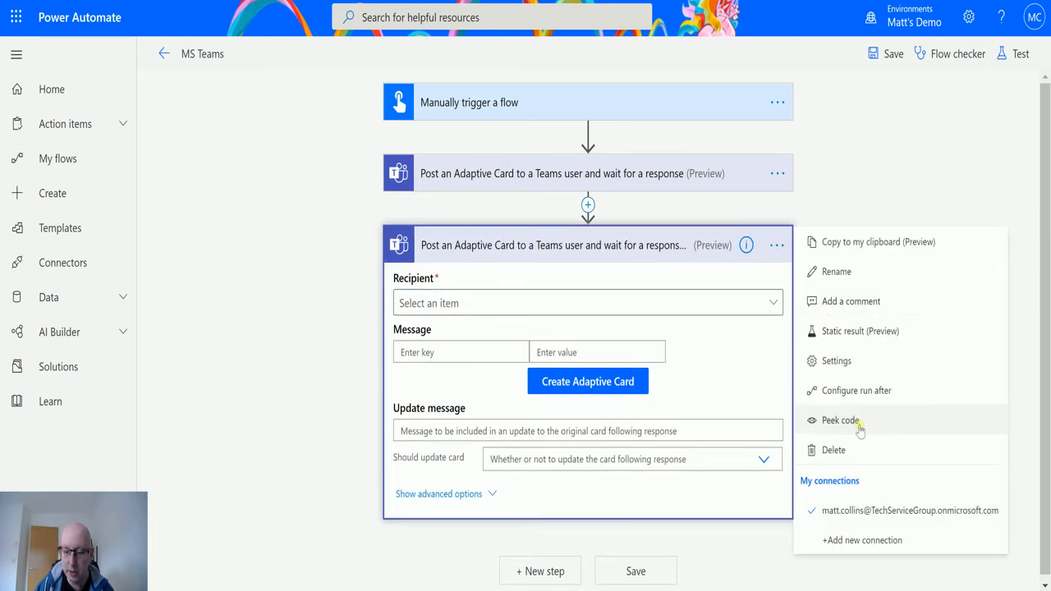
left_click(852, 448)
left_click(535, 332)
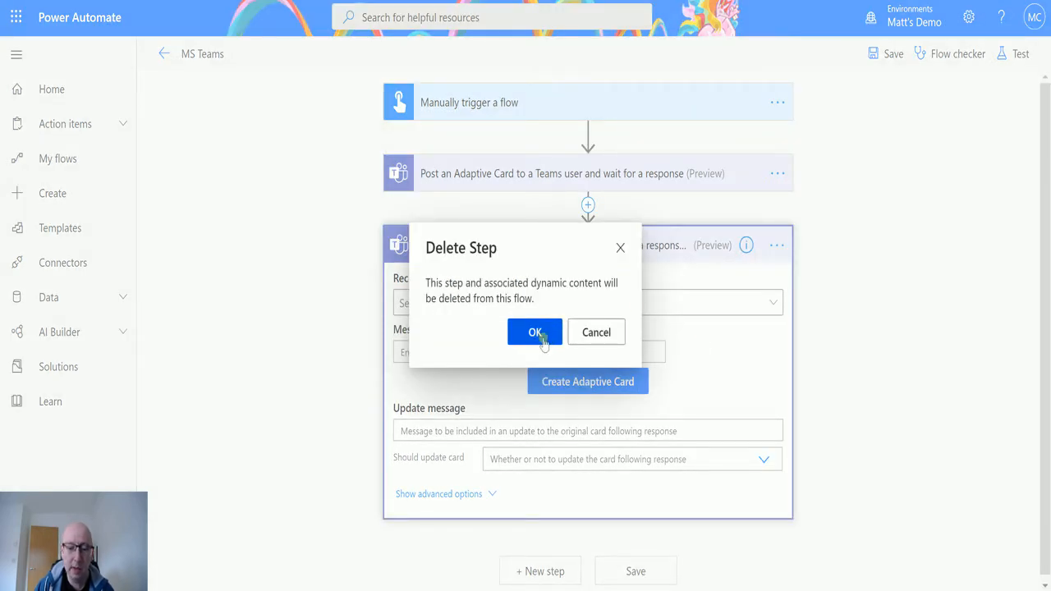
left_click(611, 174)
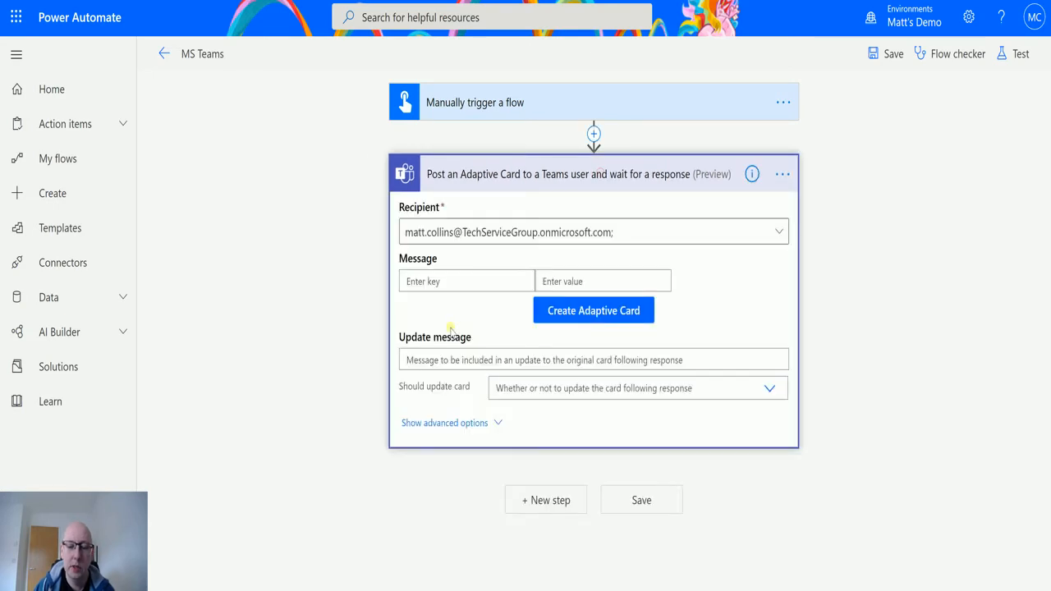
Open Create Adaptive Card, start a new Blank card, and keep Microsoft Teams as the host app
left_click(610, 312)
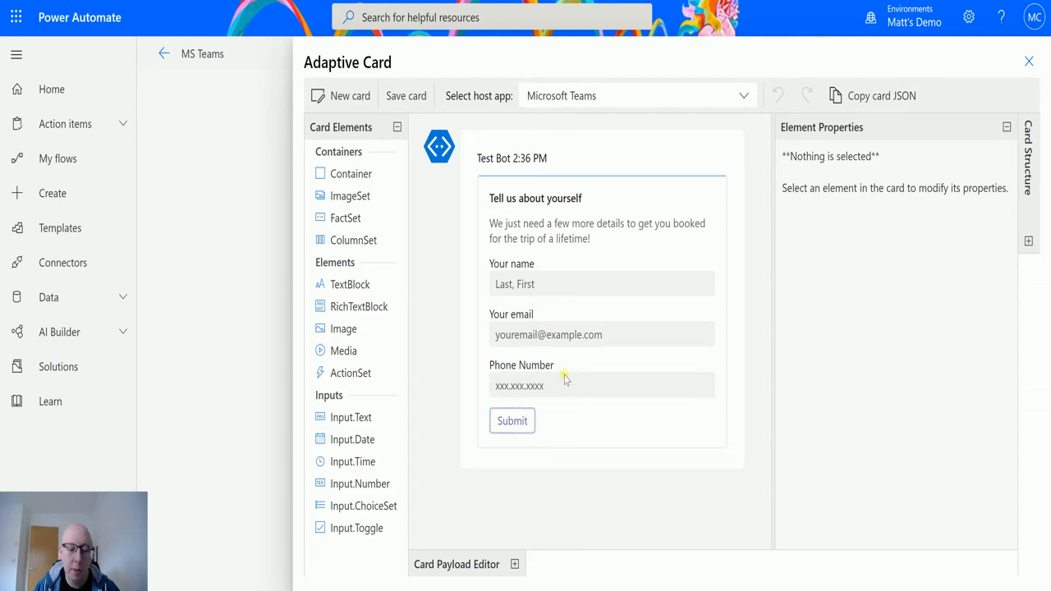
left_click(354, 97)
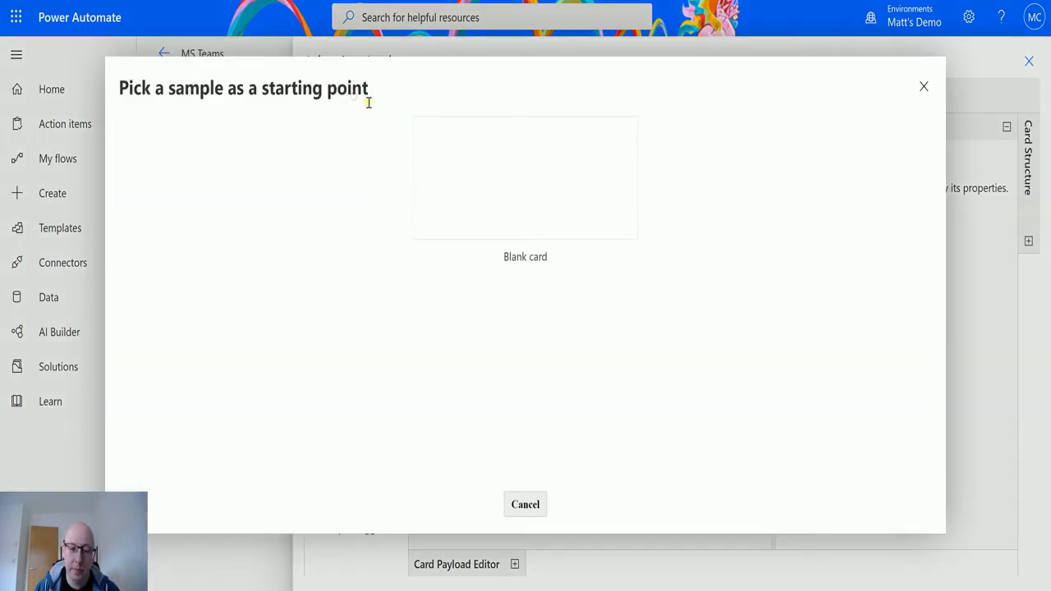
left_click(504, 176)
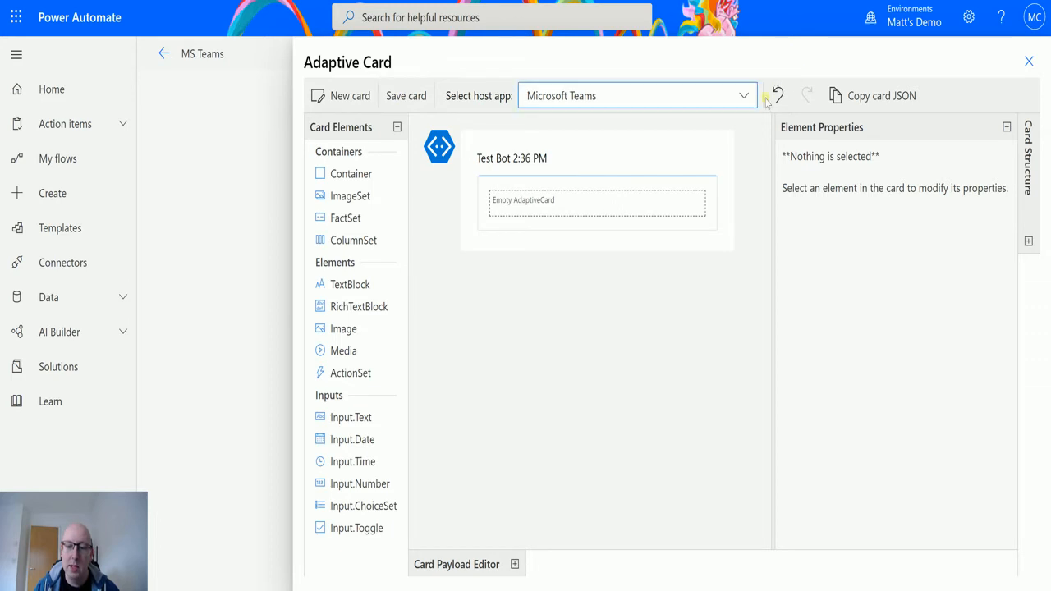
left_click(716, 103)
left_click(718, 105)
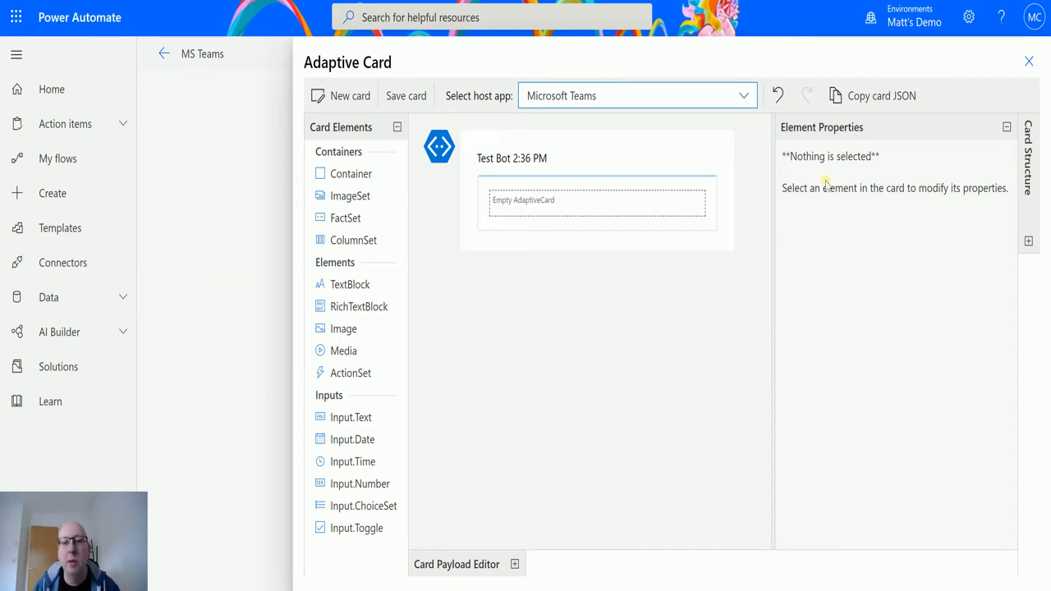
left_click(514, 564)
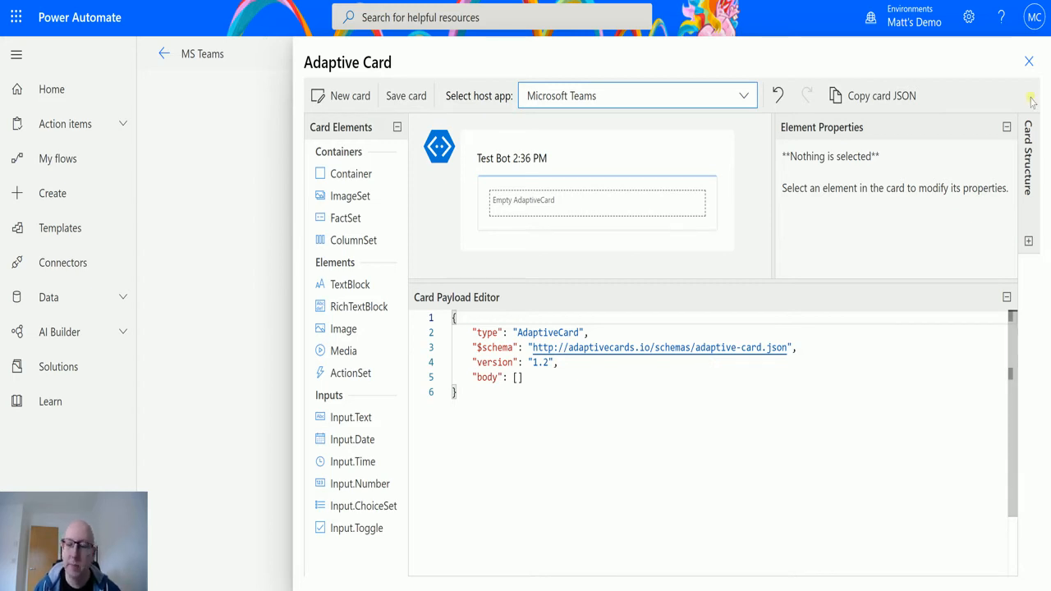
left_click(1007, 297)
left_click(1028, 242)
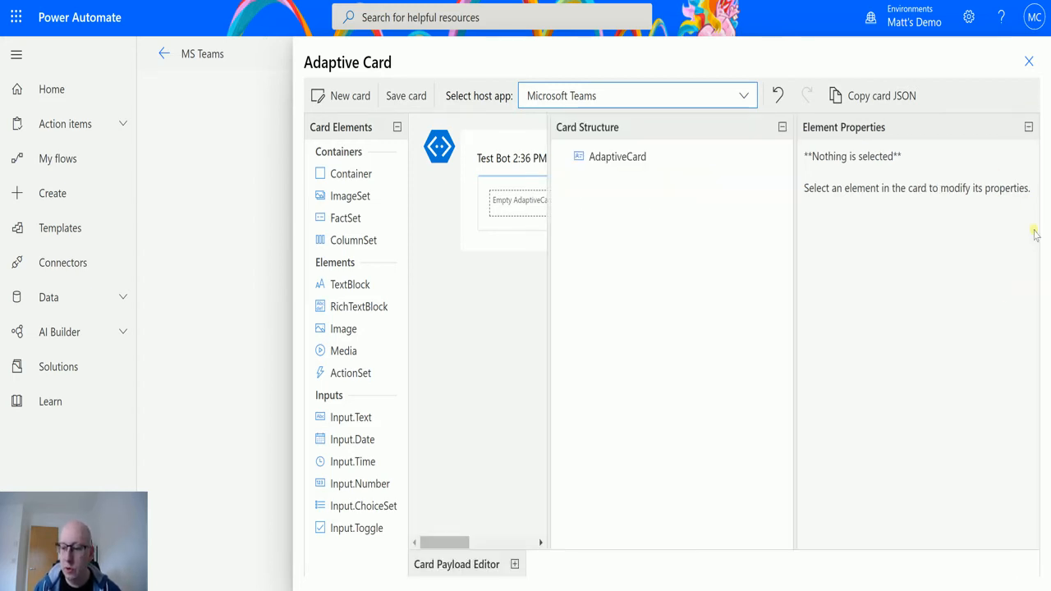
left_click(606, 164)
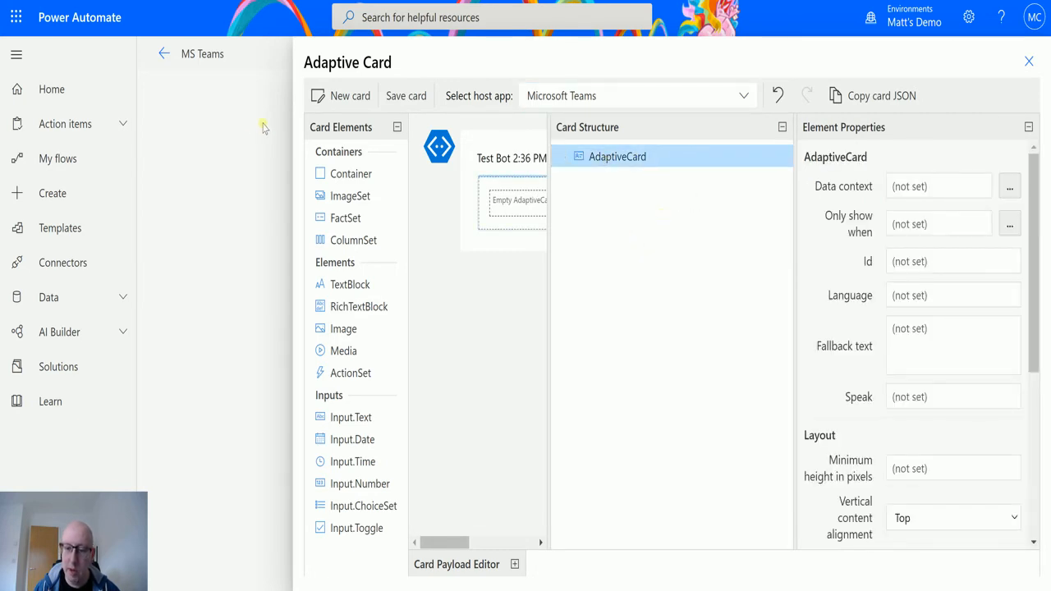
left_click(781, 127)
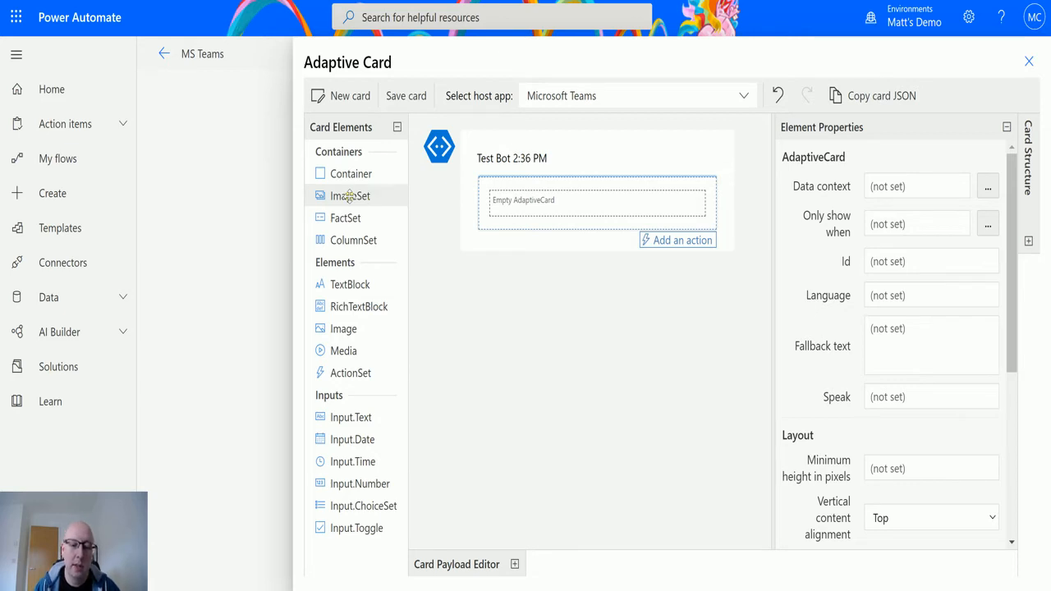
Drag a Container onto the blank card and drop a TextBlock inside it
left_click_drag(347, 179, 496, 194)
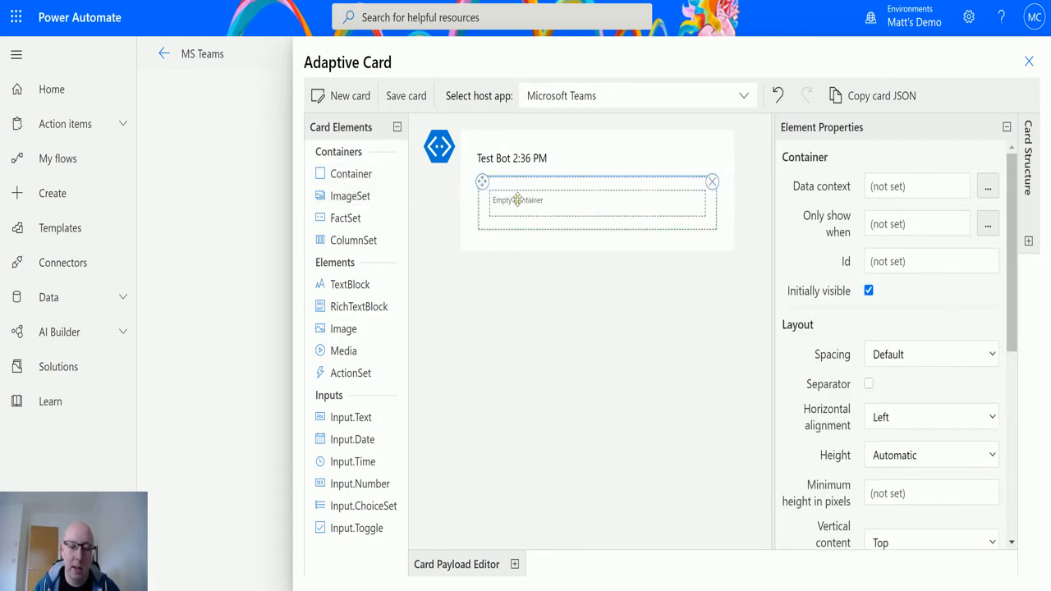
left_click_drag(343, 176, 540, 207)
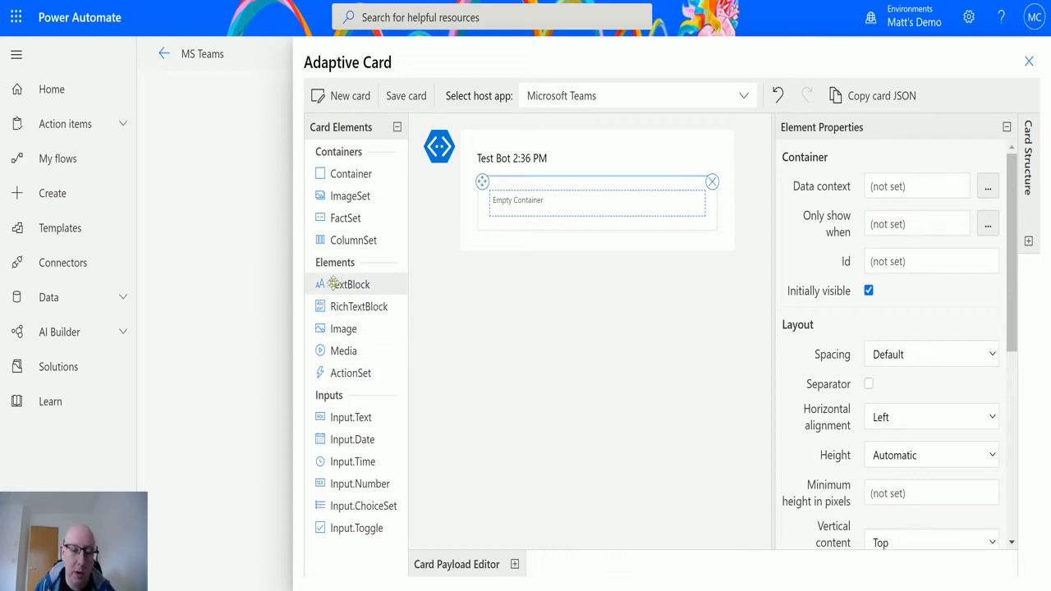
left_click_drag(338, 284, 517, 212)
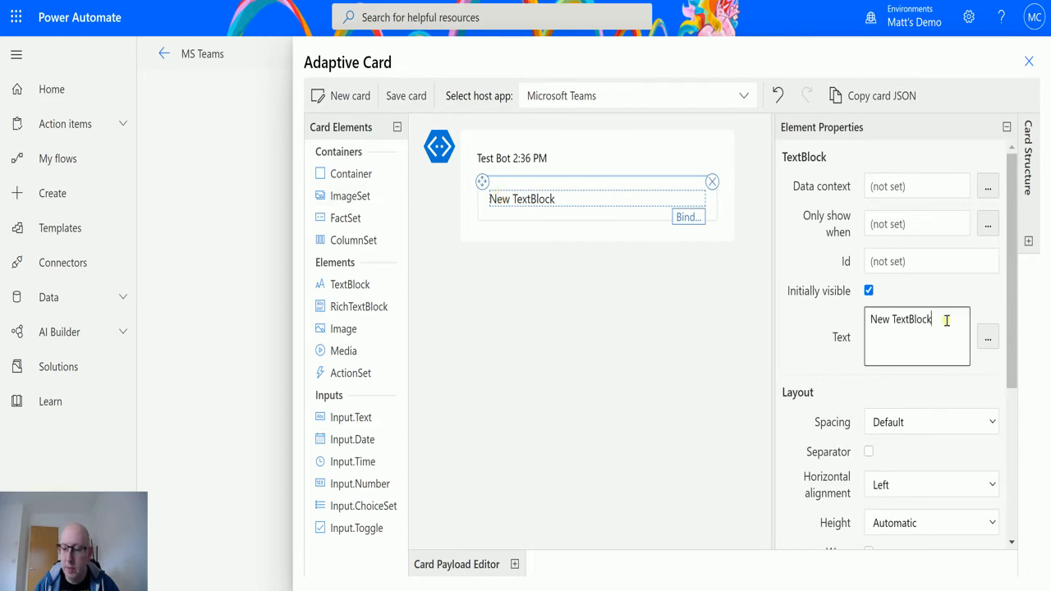
Change the text block's text to 'First Name' and set its Id to 'FirstID'
left_click_drag(944, 321, 870, 321)
type("Firs")
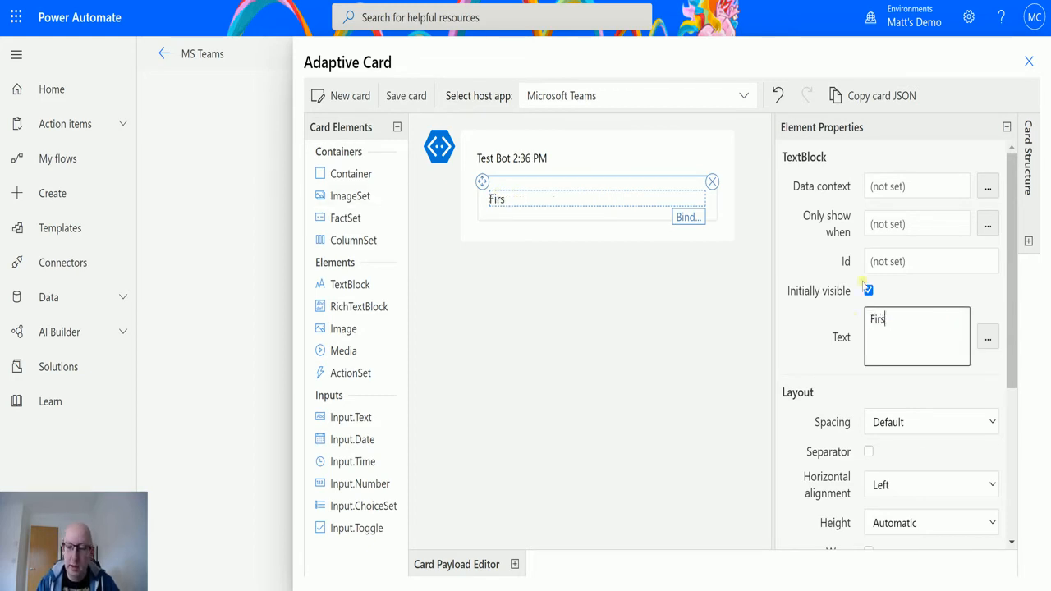
type("t Name")
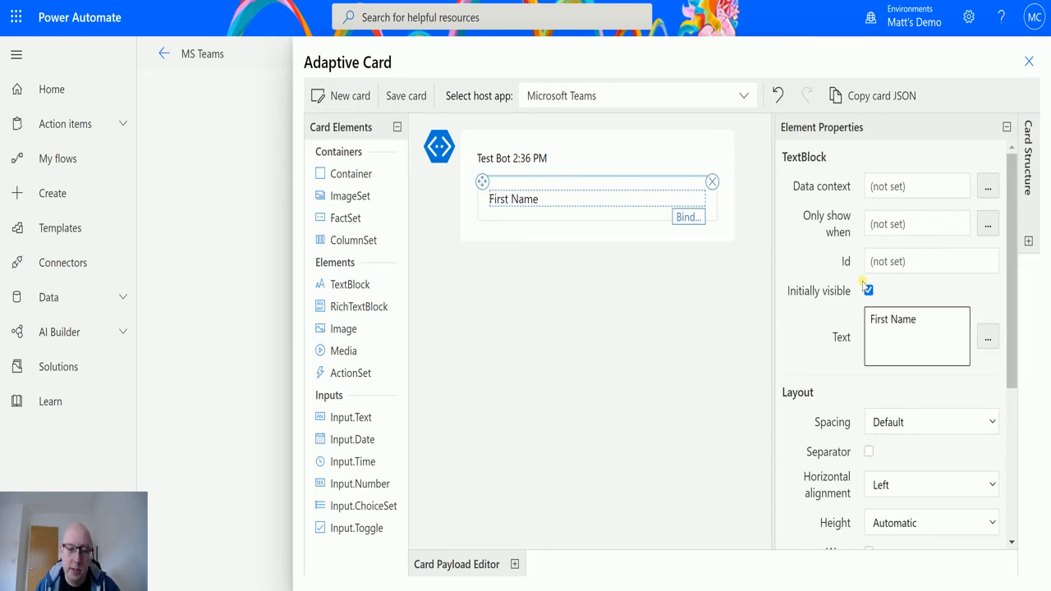
left_click(575, 207)
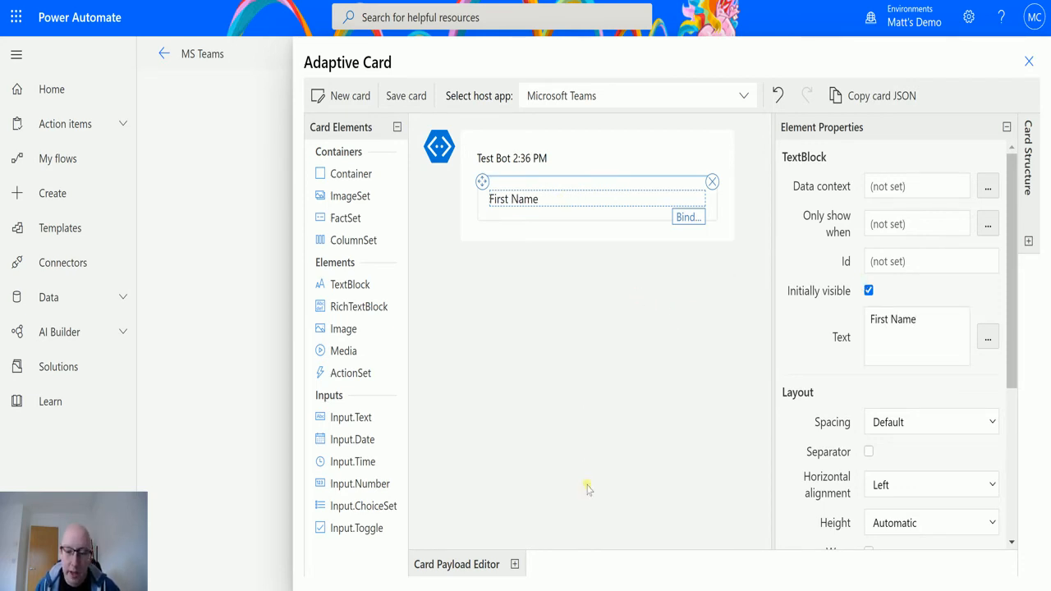
left_click(933, 261)
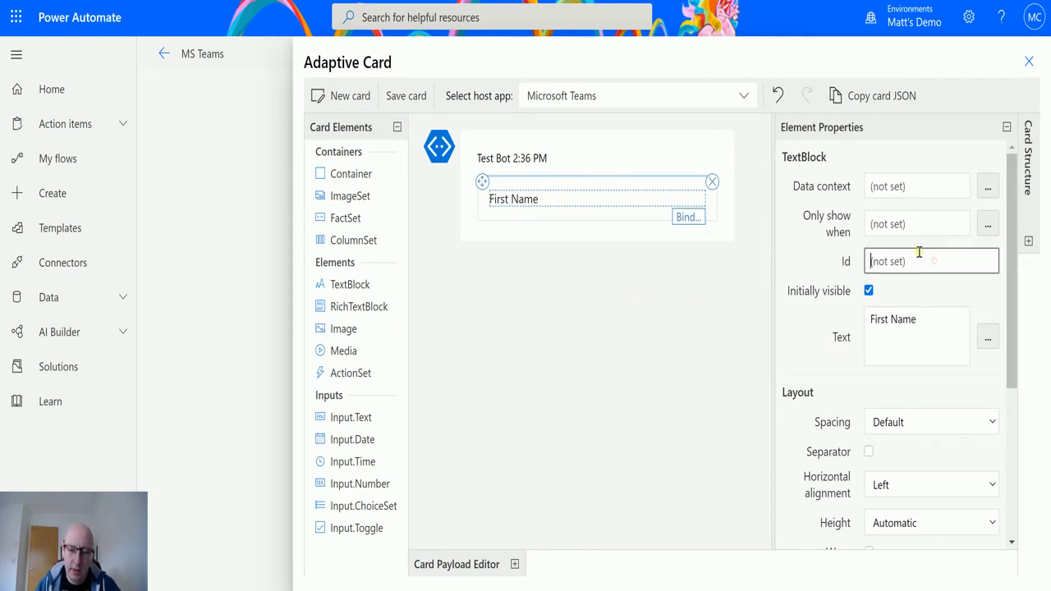
type("FirstID")
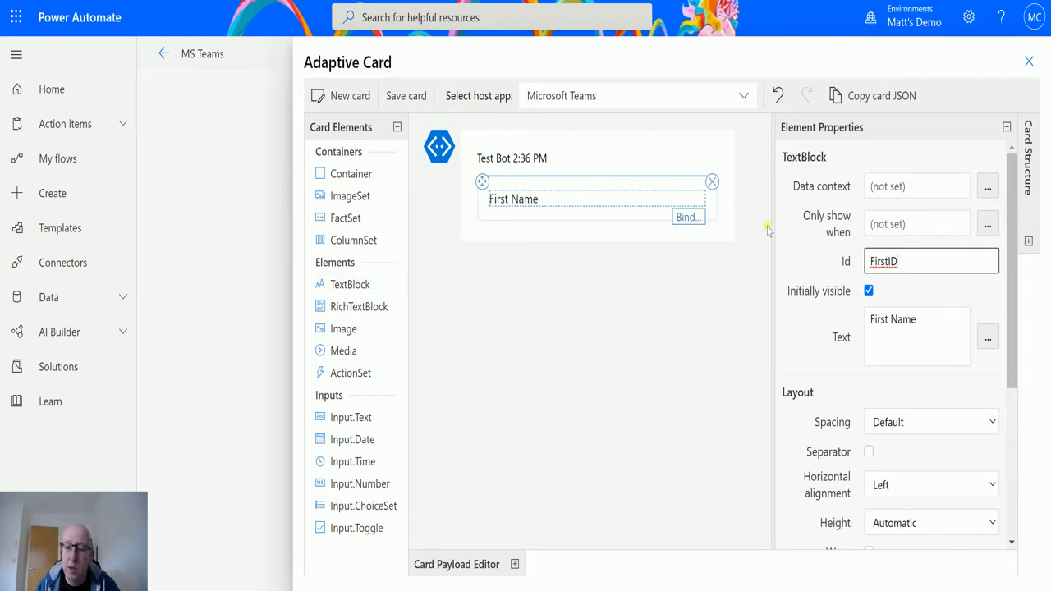
left_click(741, 411)
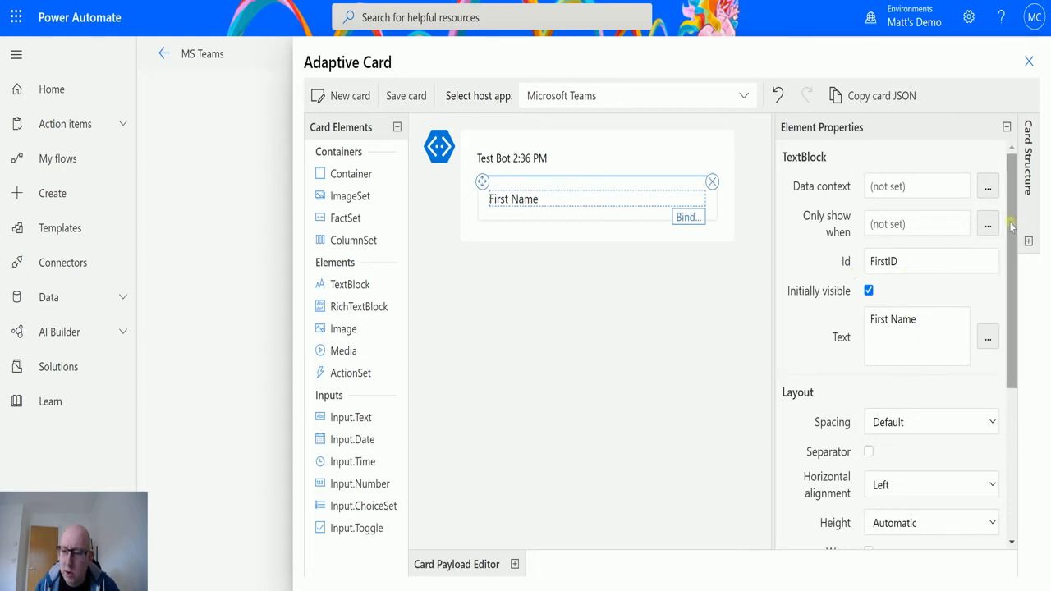
left_click_drag(1008, 243, 1009, 336)
left_click(992, 261)
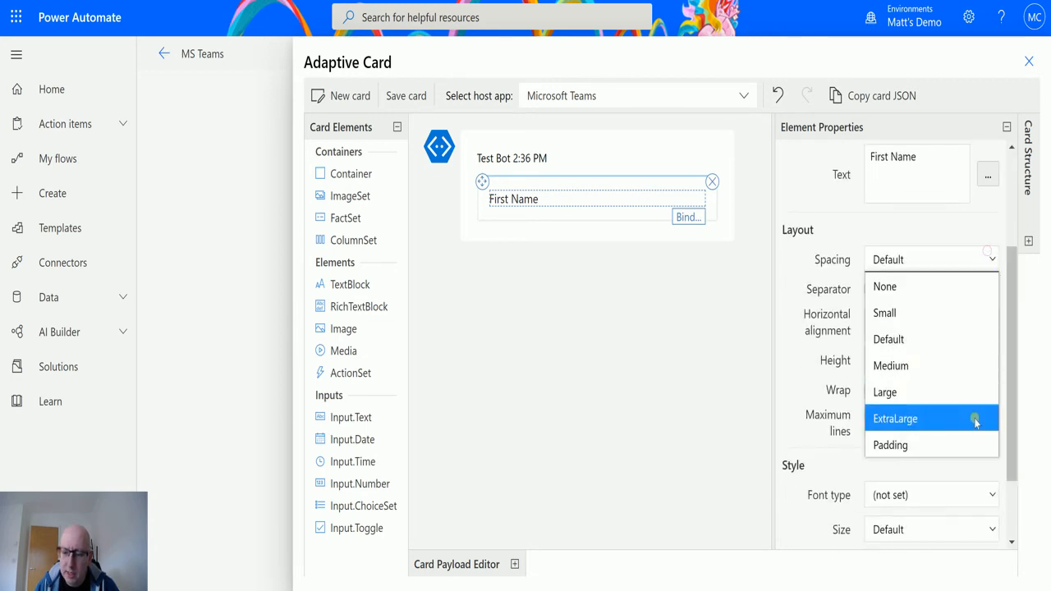
left_click(941, 366)
left_click(990, 260)
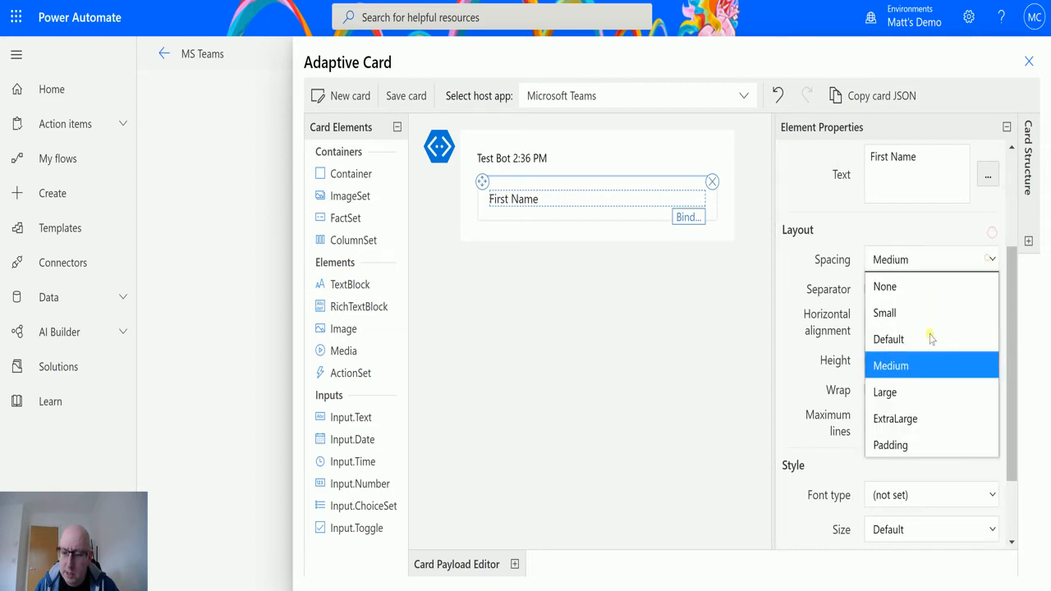
left_click(928, 420)
left_click(936, 262)
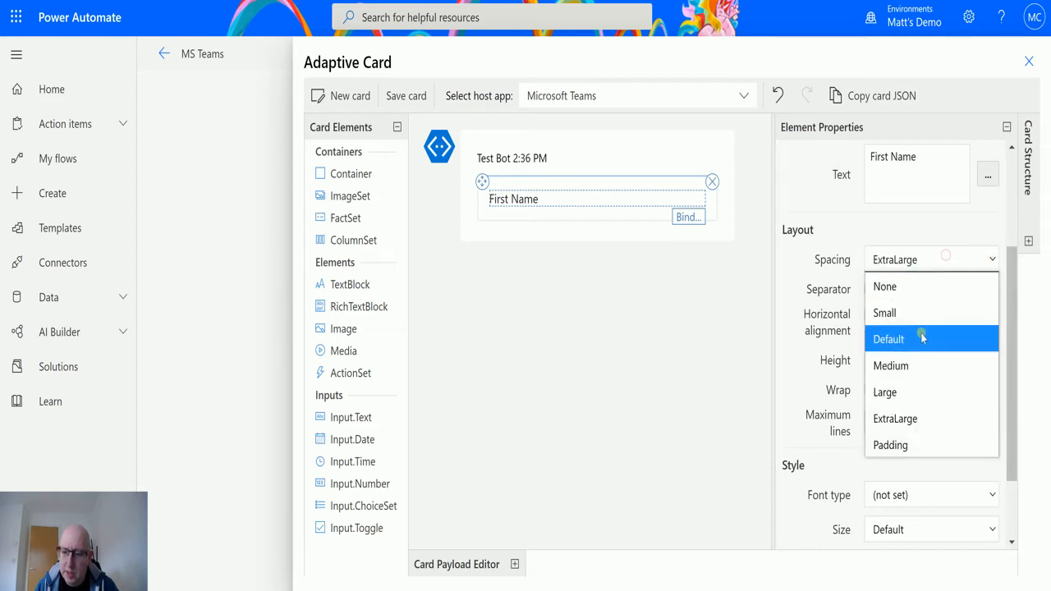
left_click(921, 337)
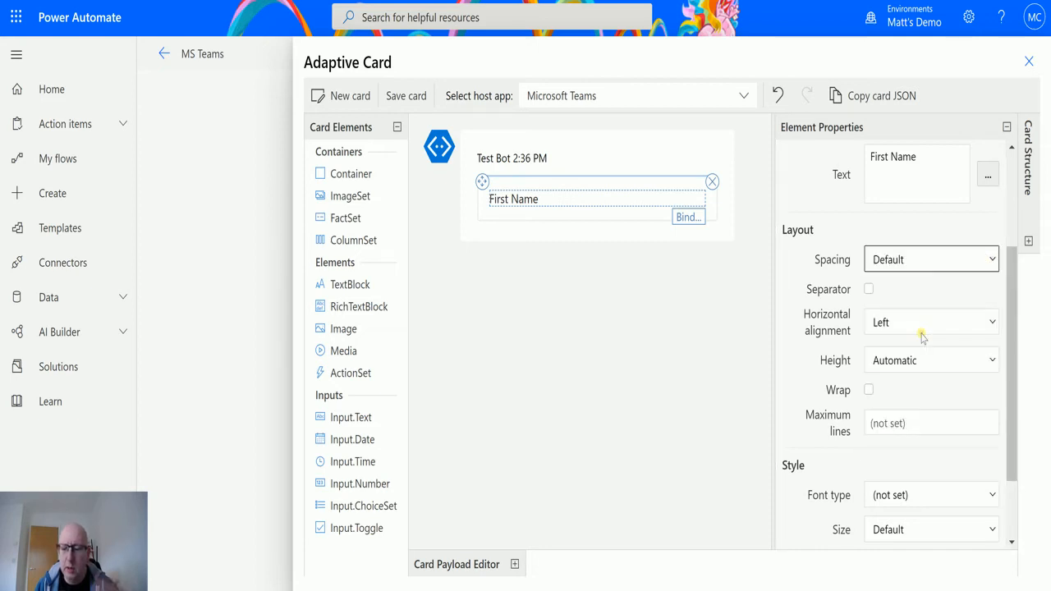
left_click(989, 362)
left_click(983, 357)
scroll(970, 454, "down", 1)
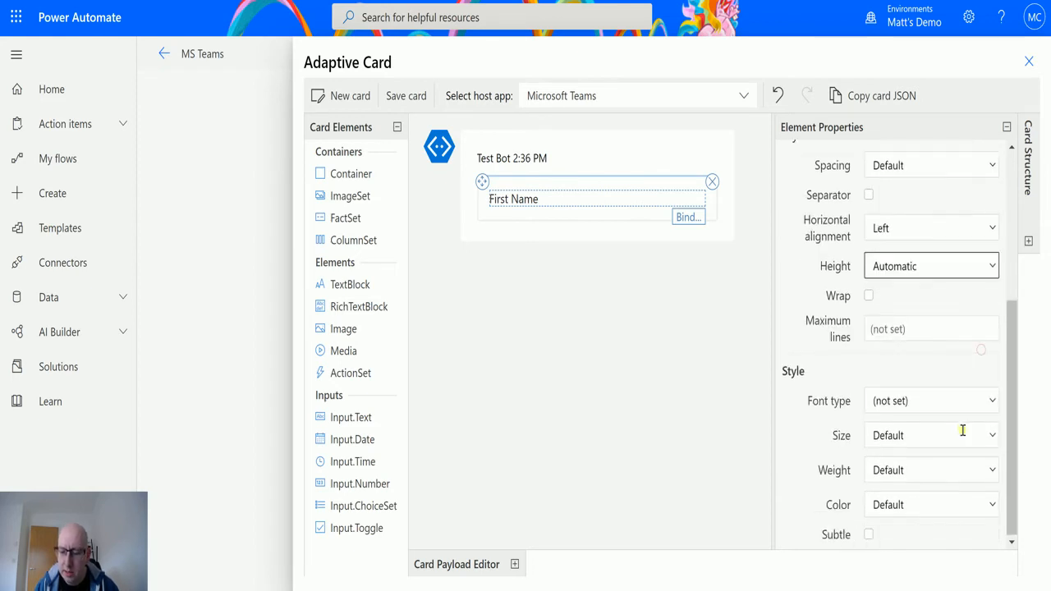
left_click(988, 465)
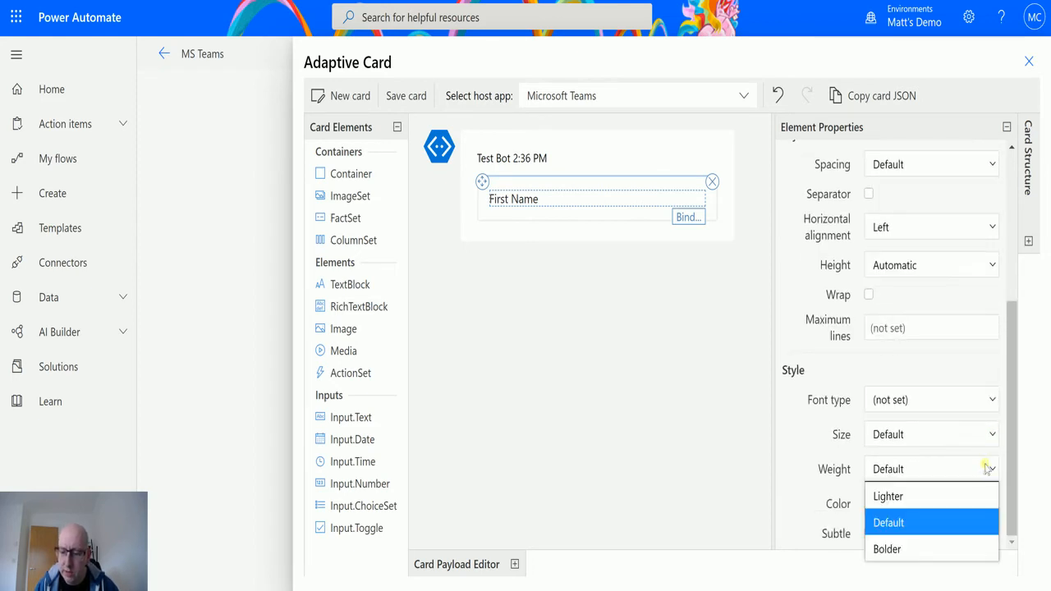
left_click(988, 439)
left_click(1010, 470)
left_click(978, 496)
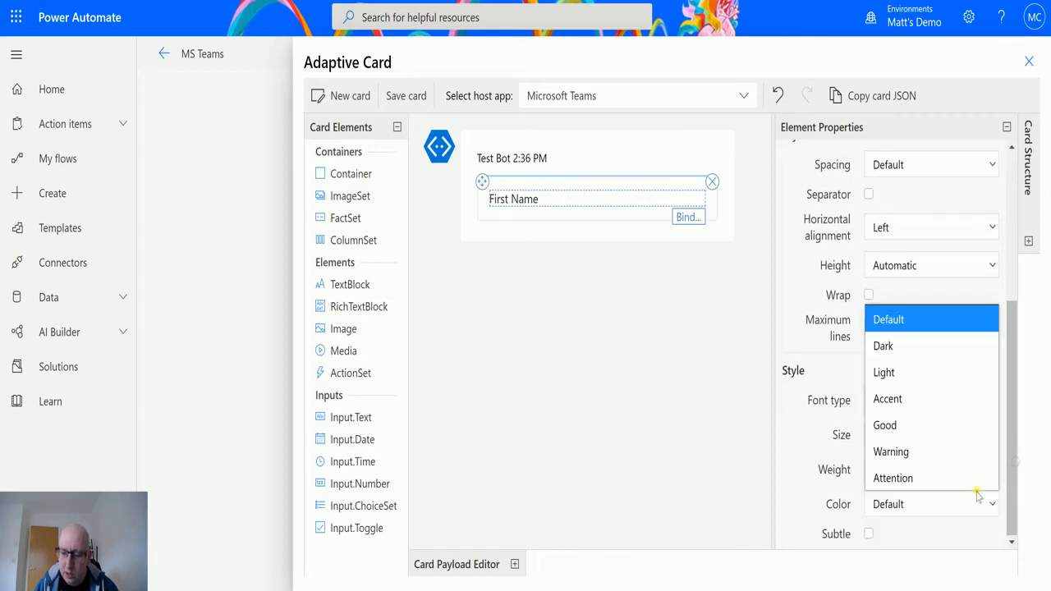
left_click(955, 542)
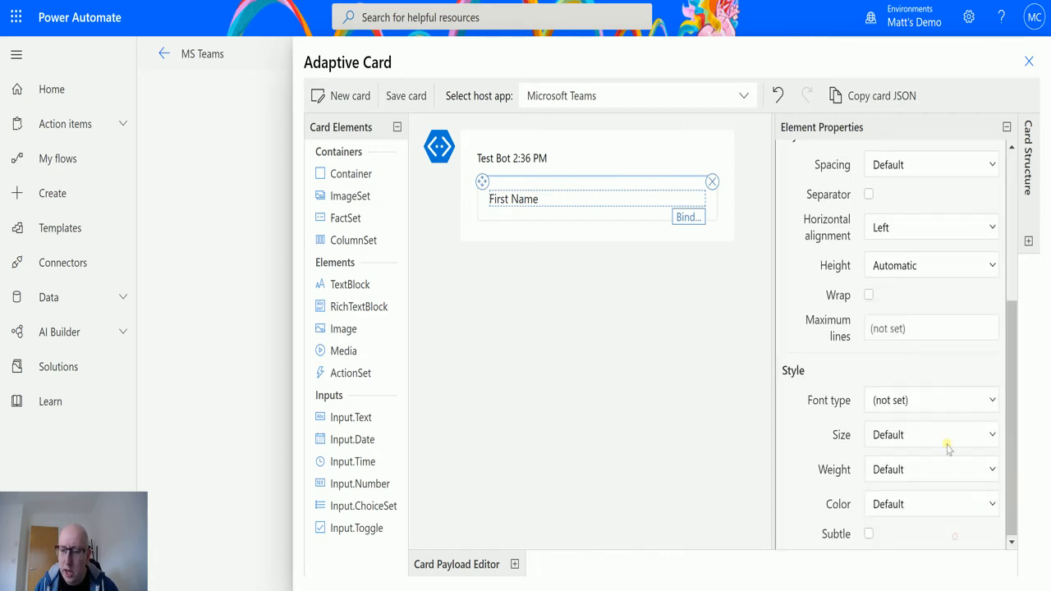
scroll(944, 443, "up", 3)
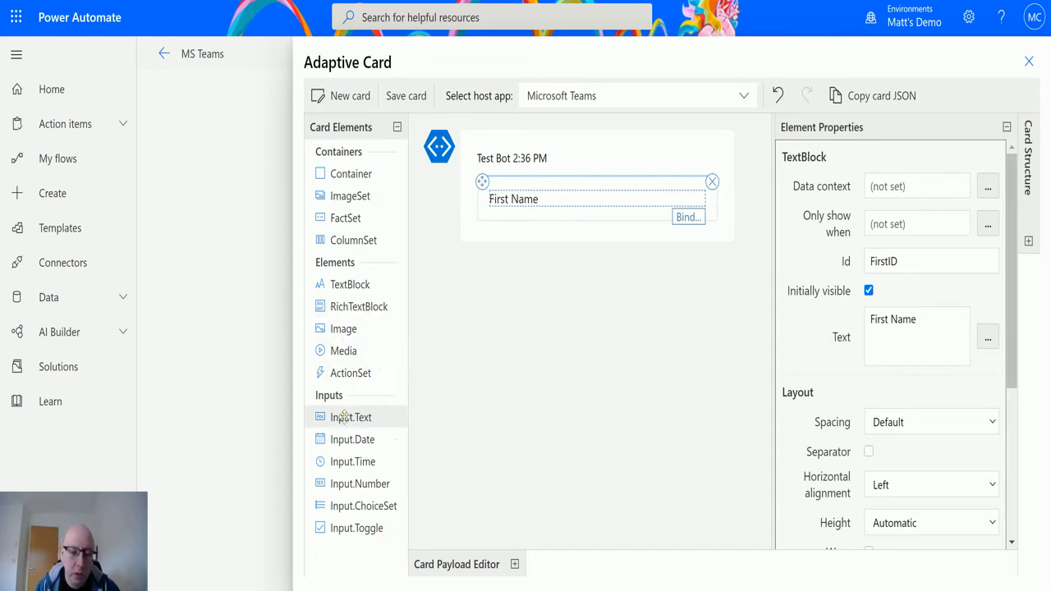
Add an Input.Text below First Name with Id 'FirstInput' and placeholder 'Type your name here'
left_click_drag(344, 418, 519, 220)
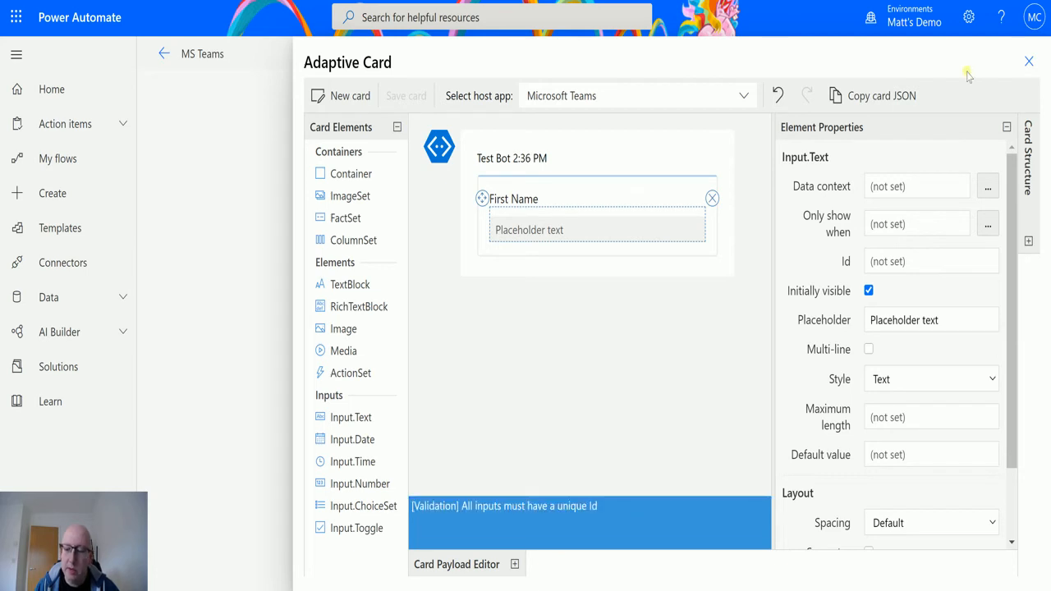
left_click(903, 257)
type("FirstInput")
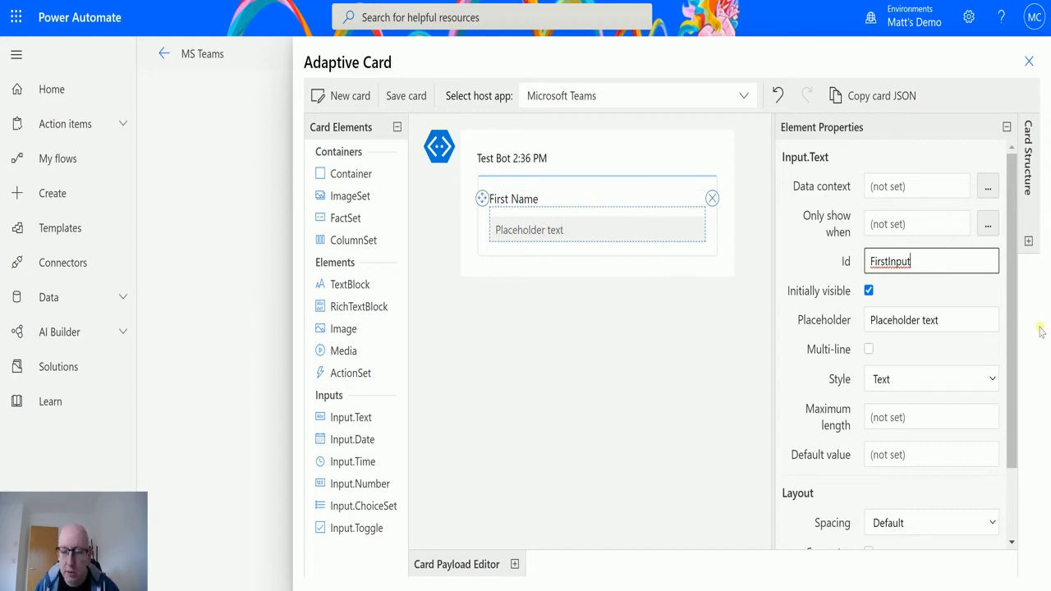
left_click_drag(952, 320, 840, 322)
type("Tpe")
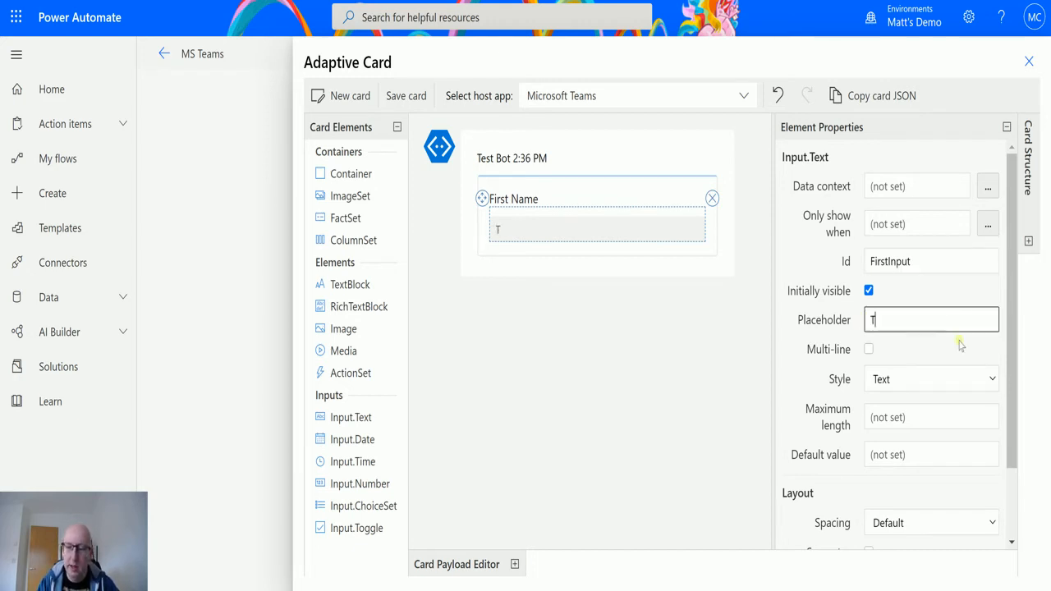
key("BackSpace")
key("BackSpace")
key("BackSpace")
type("y")
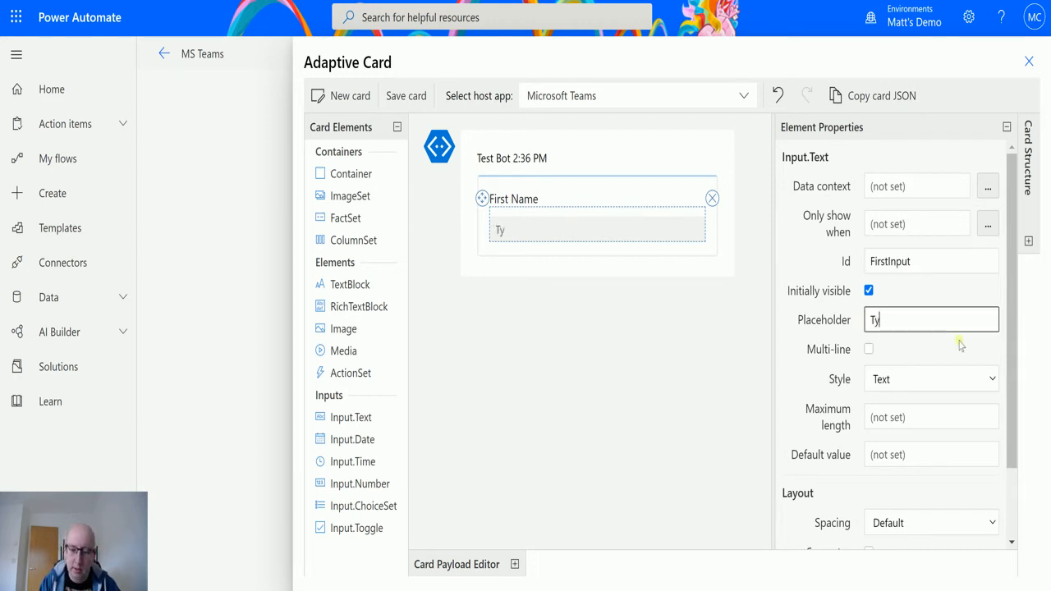
type("pe your name here")
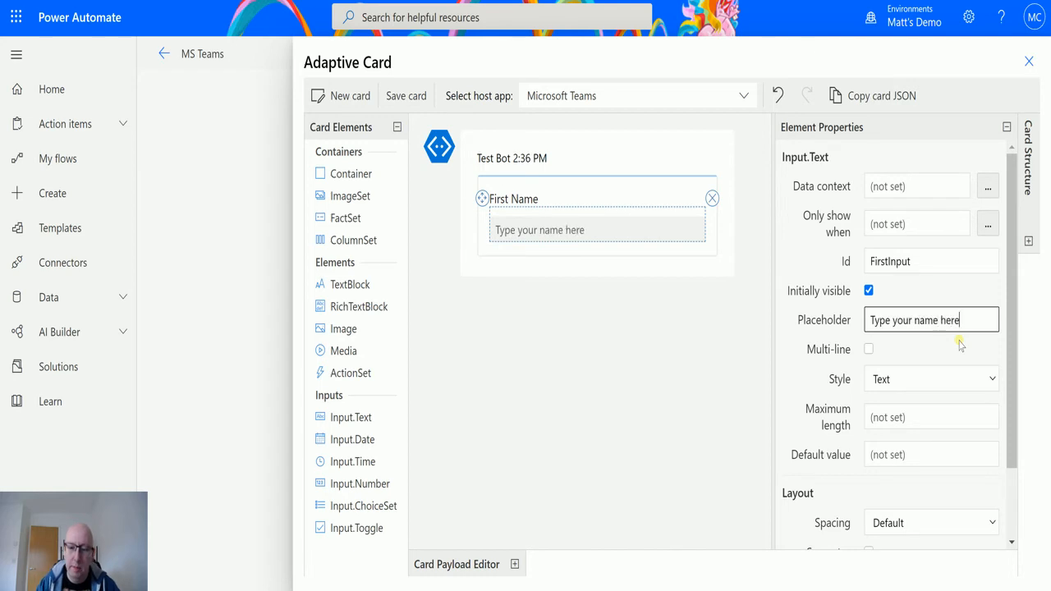
left_click(612, 277)
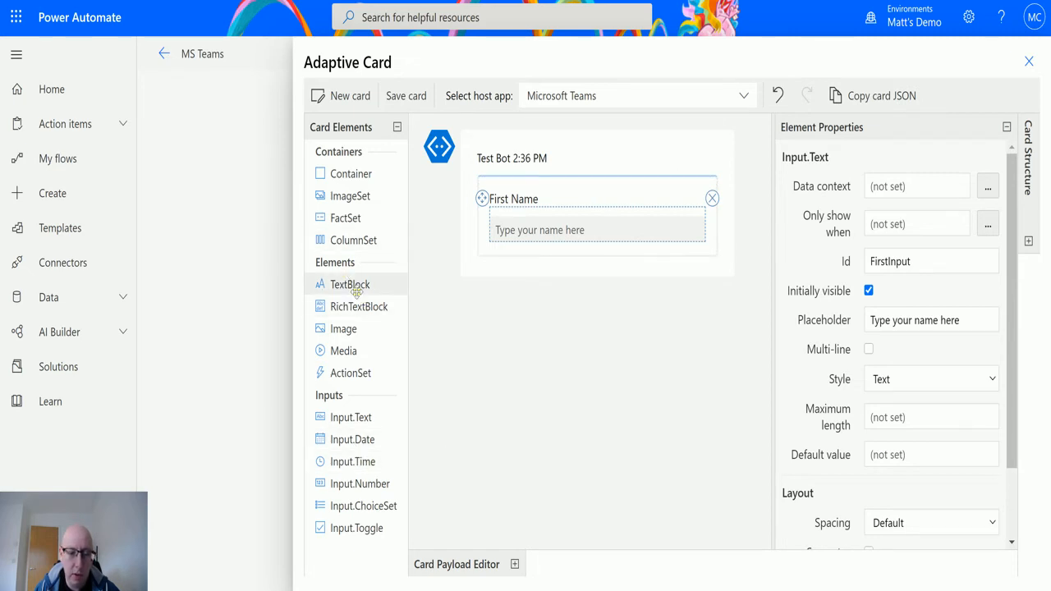
Add a 'Date of Birth' text block under the name input, followed by a date input
left_click_drag(352, 284, 543, 245)
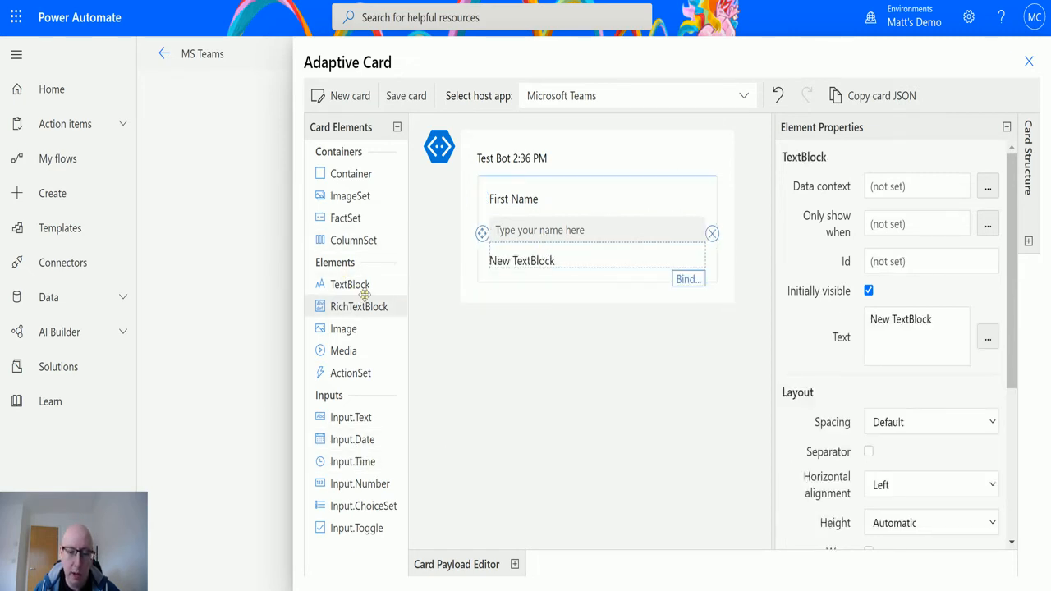
triple_click(963, 326)
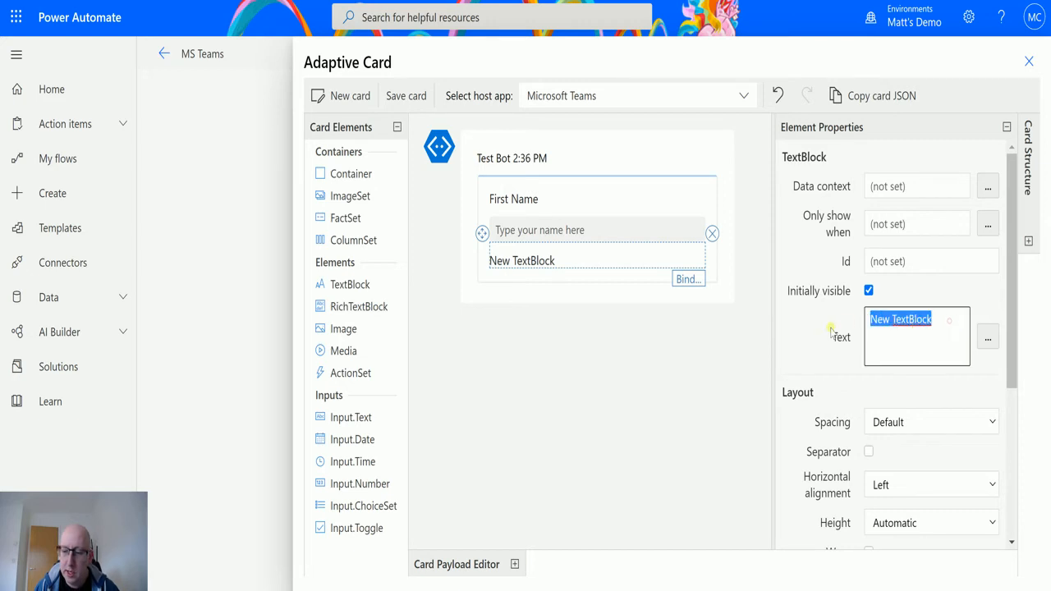
type("Date ")
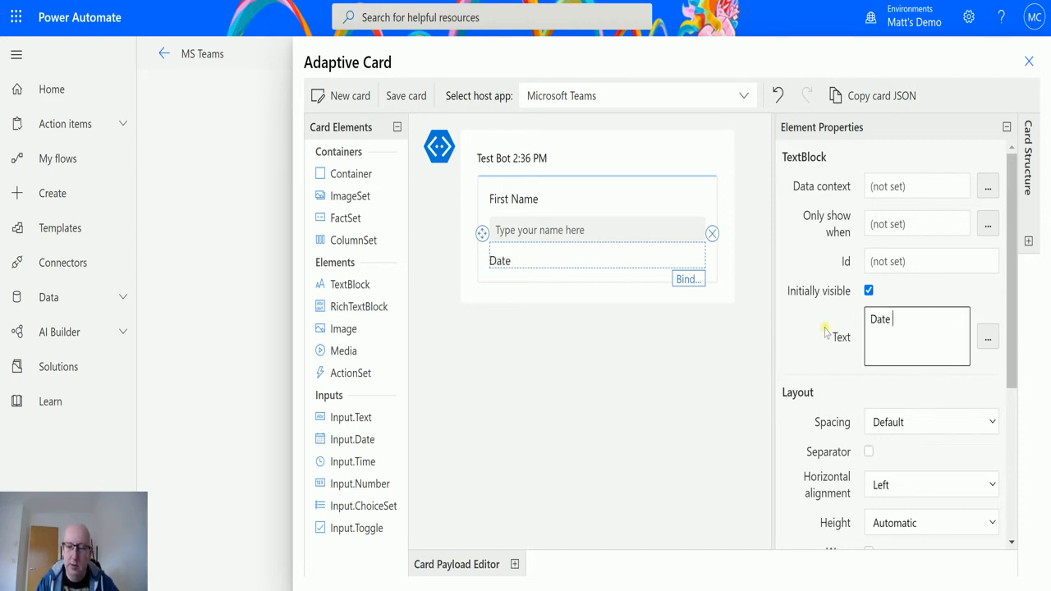
type("of Birth")
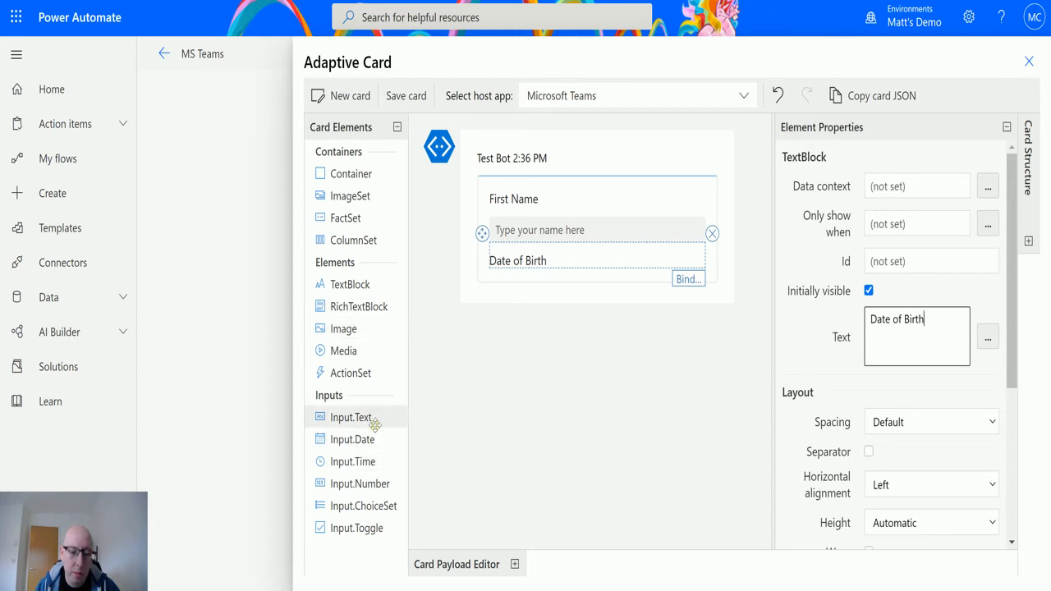
left_click_drag(505, 329, 515, 292)
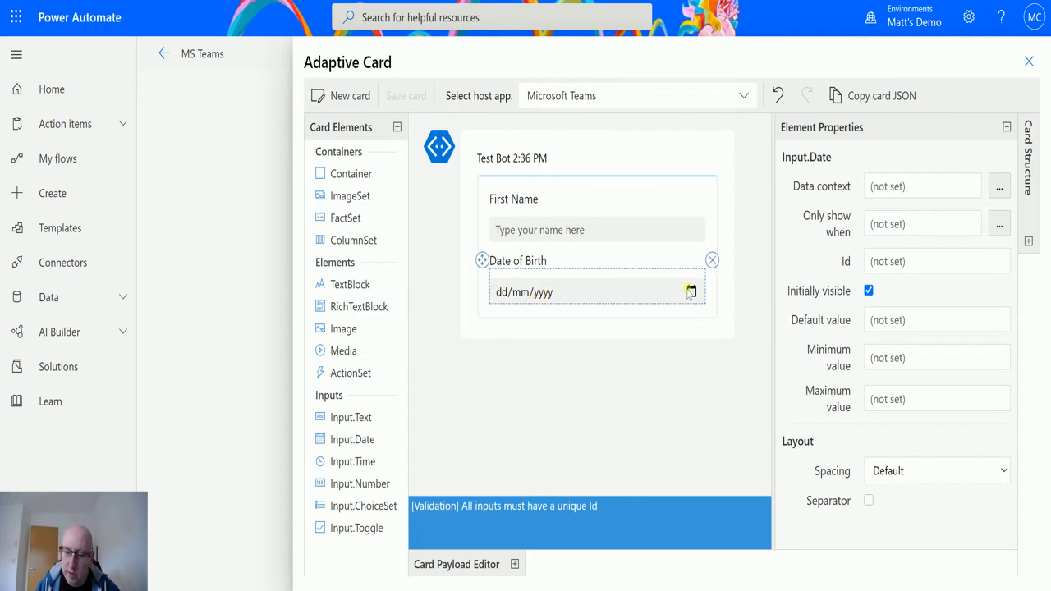
Set the date input's Id to DateInput, then select the whole card
left_click(955, 262)
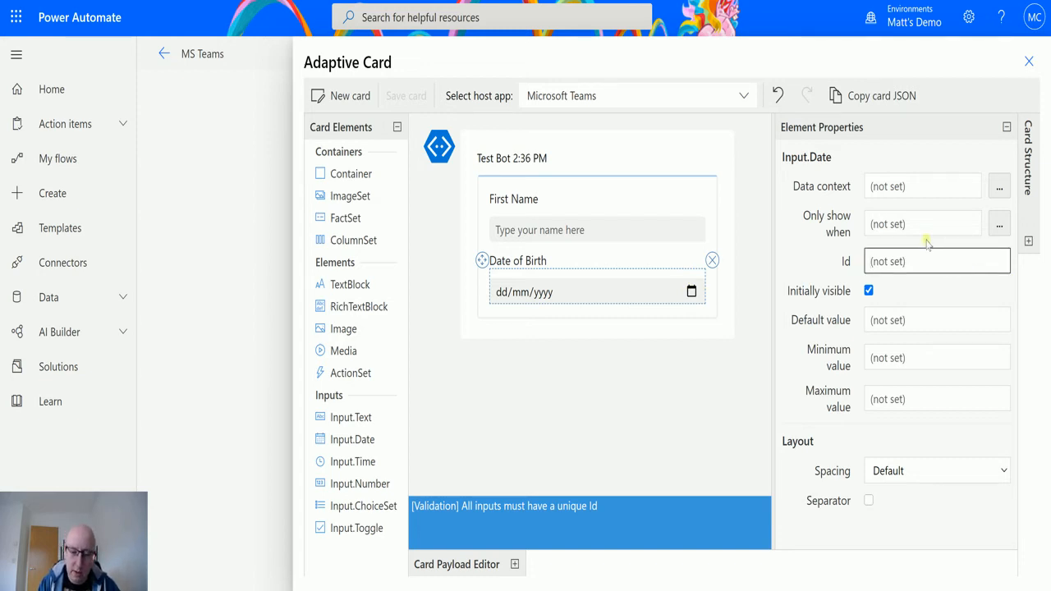
type("DateInput")
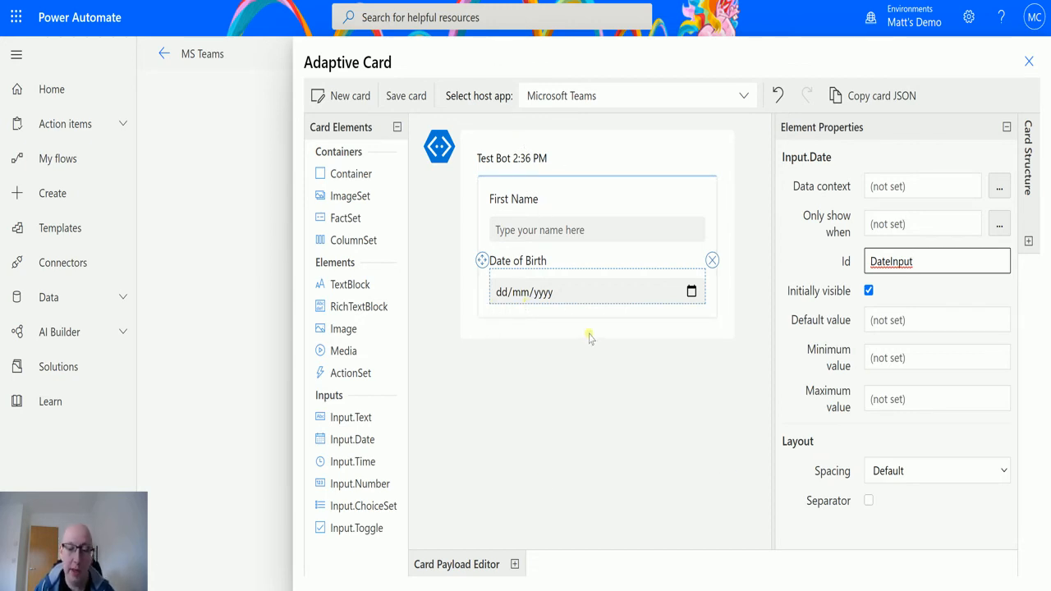
left_click(540, 320)
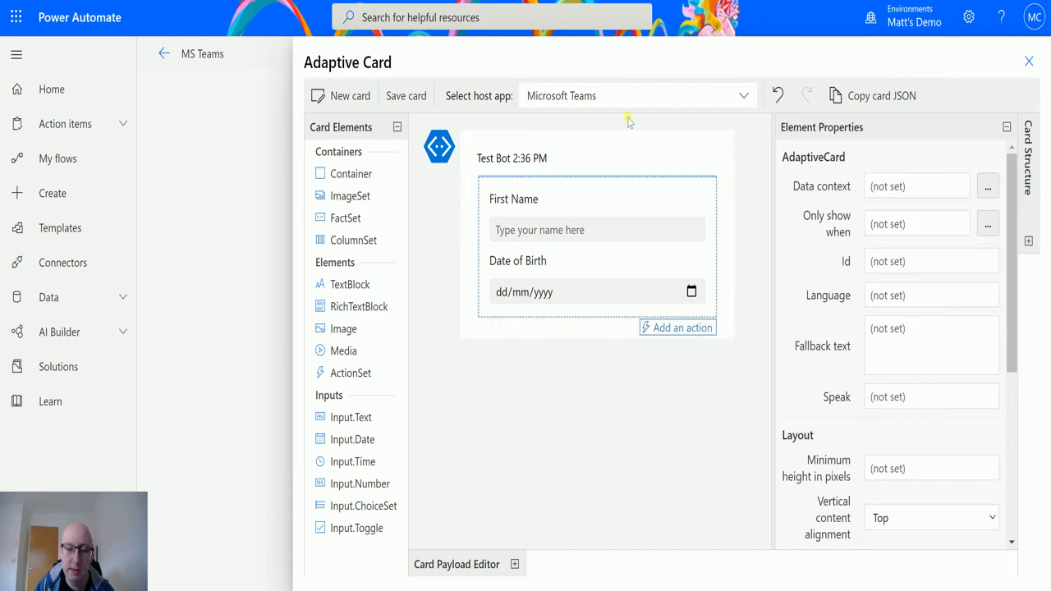
Add an Action.Submit button titled 'Submit Form', keeping its style at Default
left_click(673, 328)
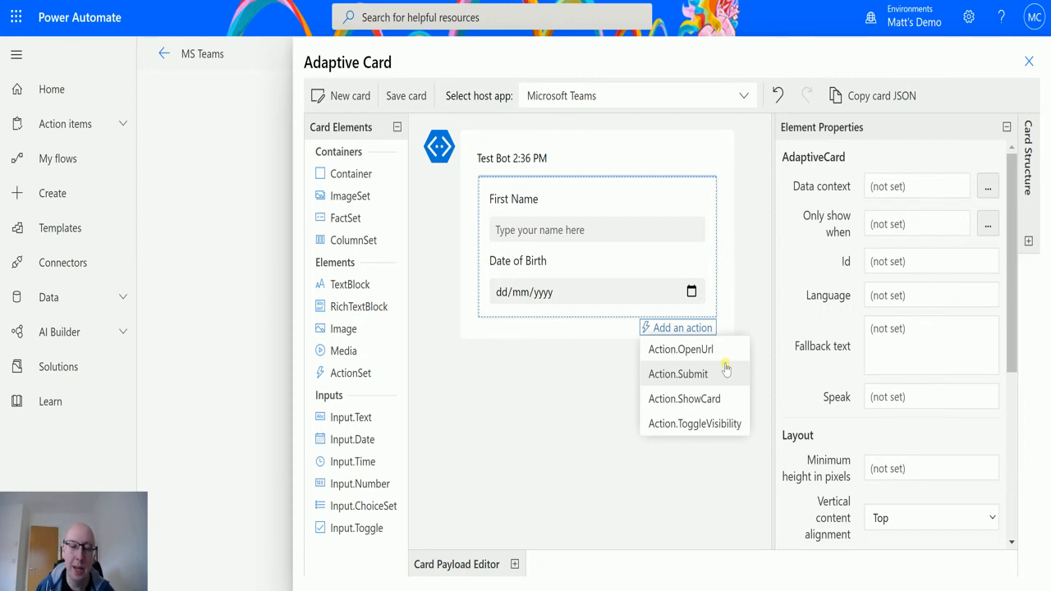
left_click(683, 377)
left_click(529, 337)
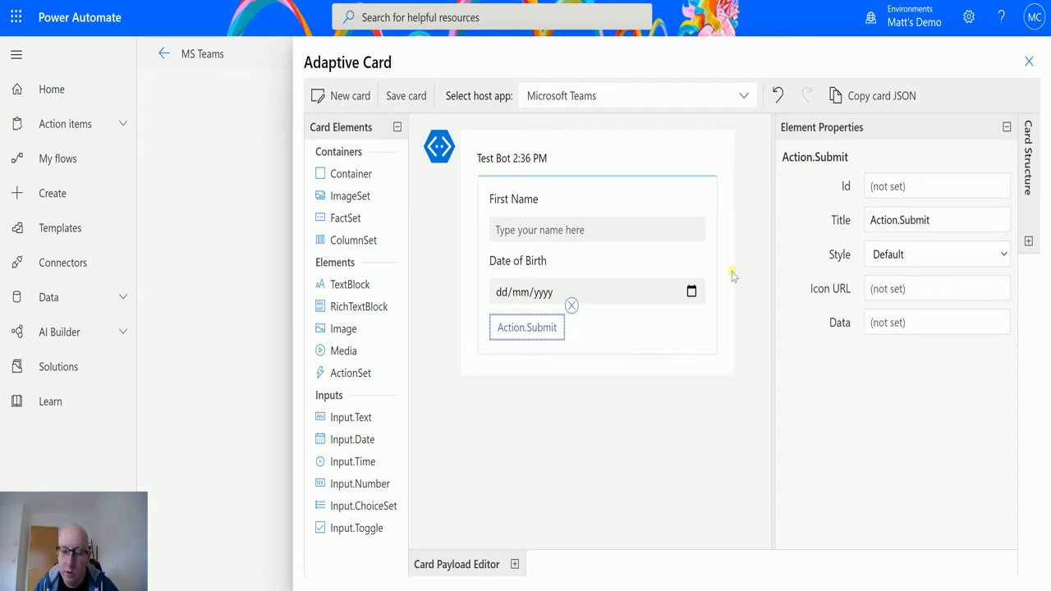
left_click_drag(938, 220, 873, 224)
type("Sub")
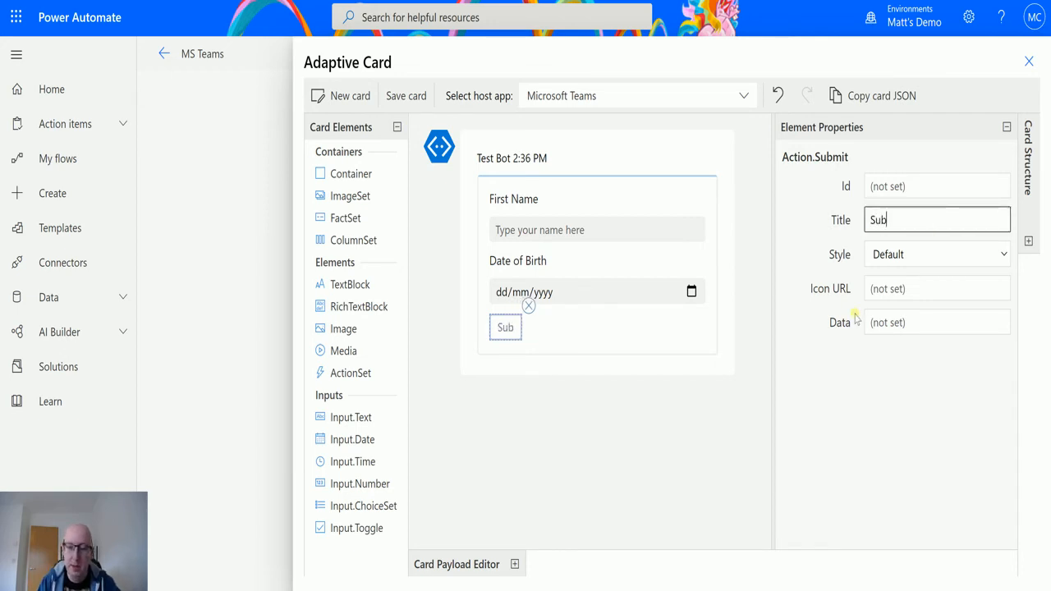
type("mit Form")
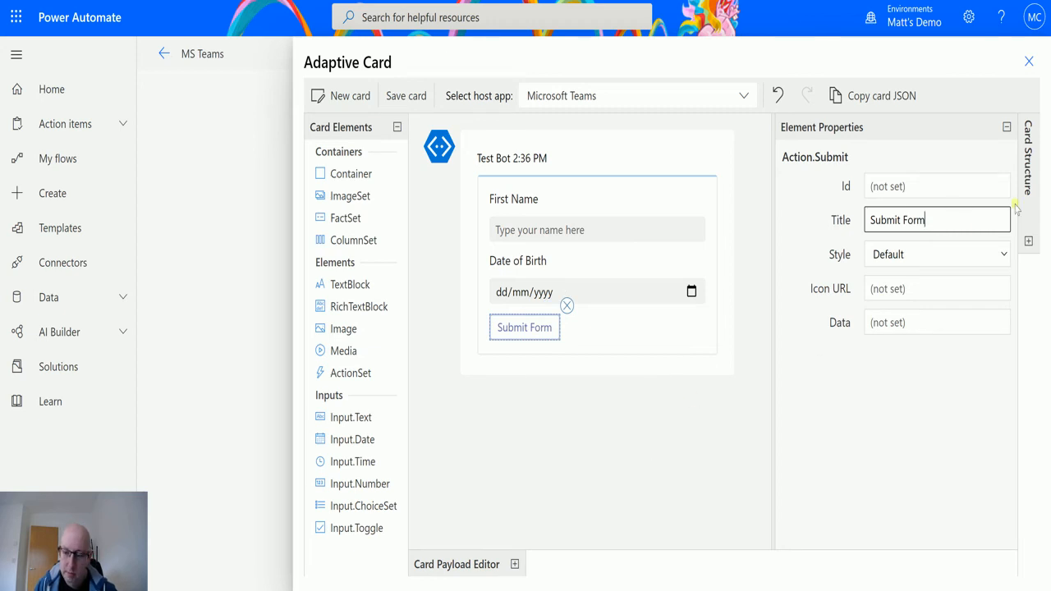
left_click(1000, 258)
left_click(1002, 255)
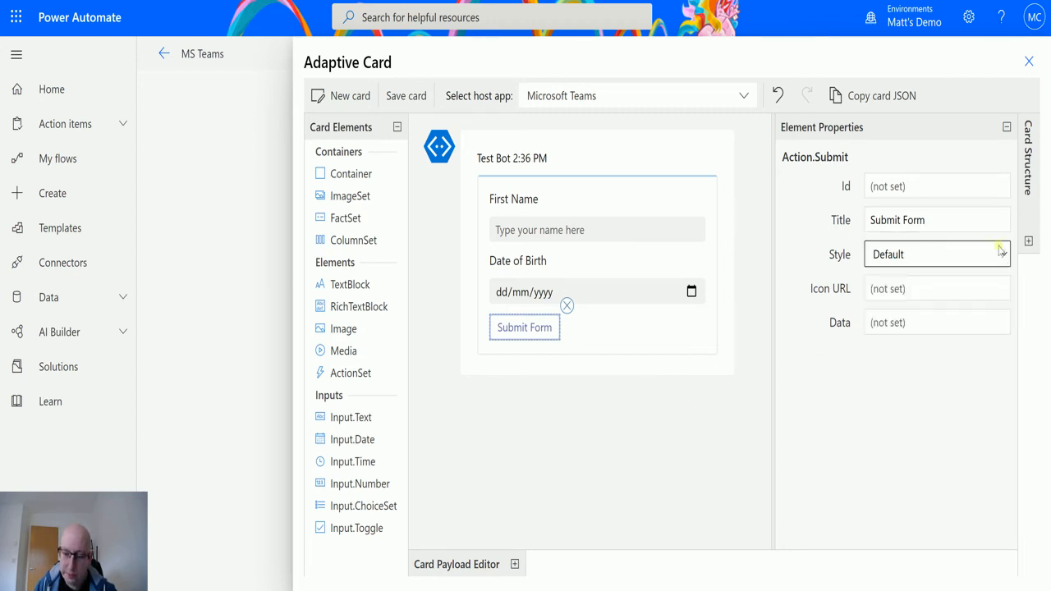
left_click(900, 293)
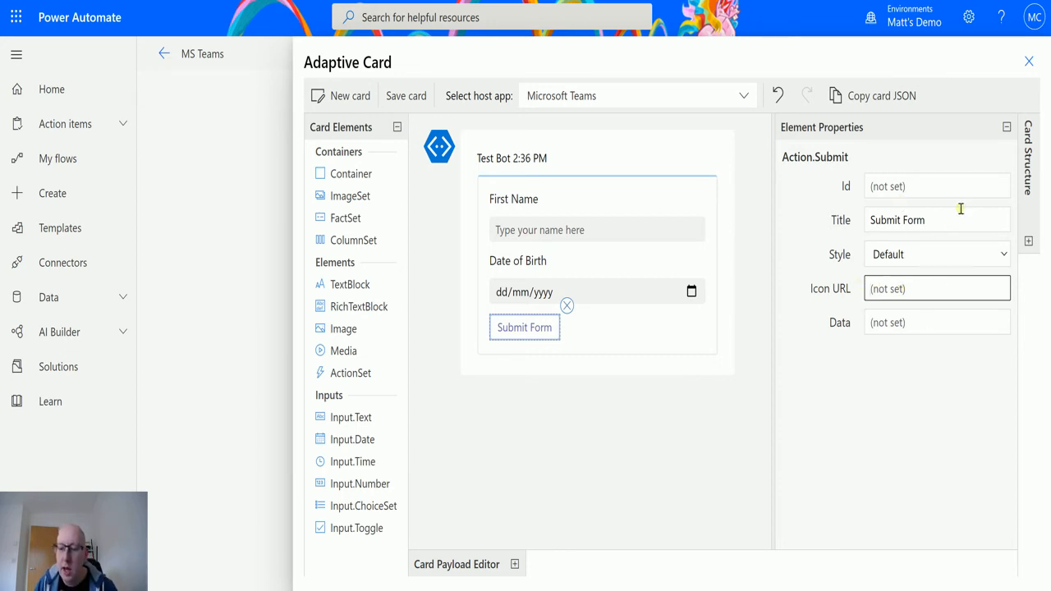
left_click(686, 420)
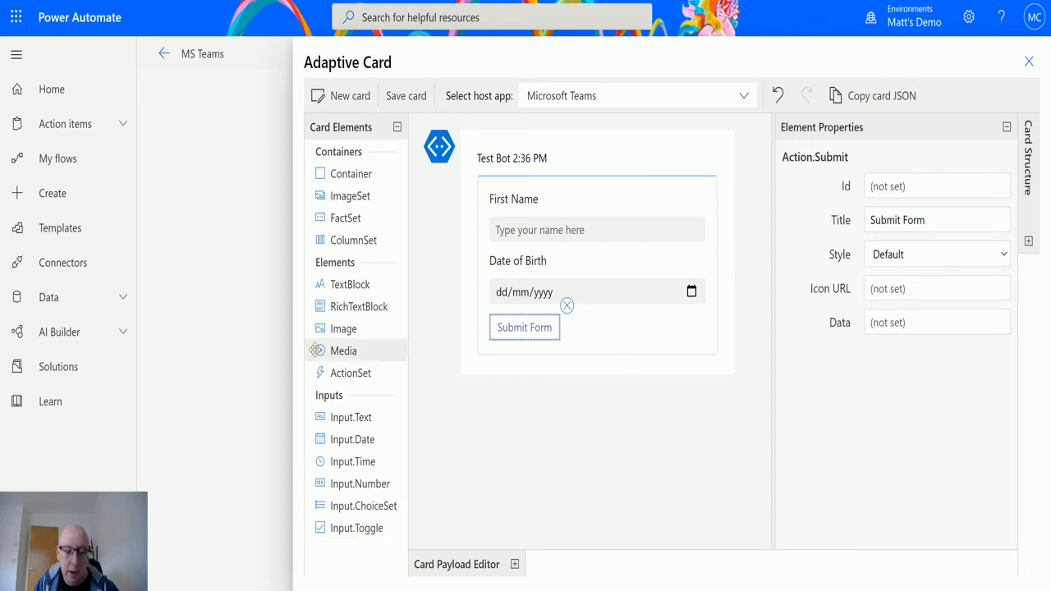
left_click(691, 344)
left_click(706, 365)
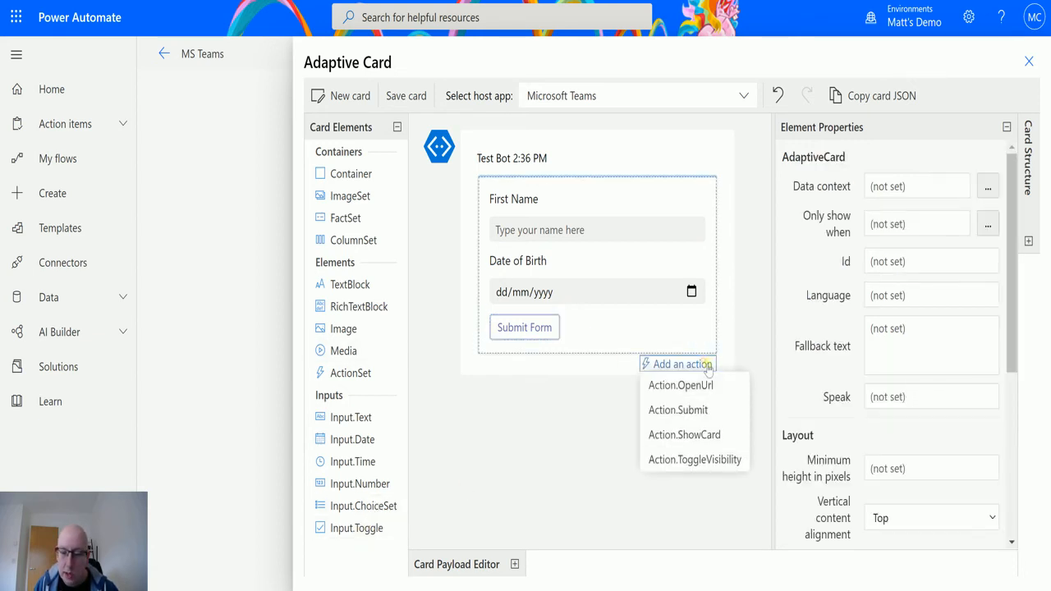
left_click(692, 385)
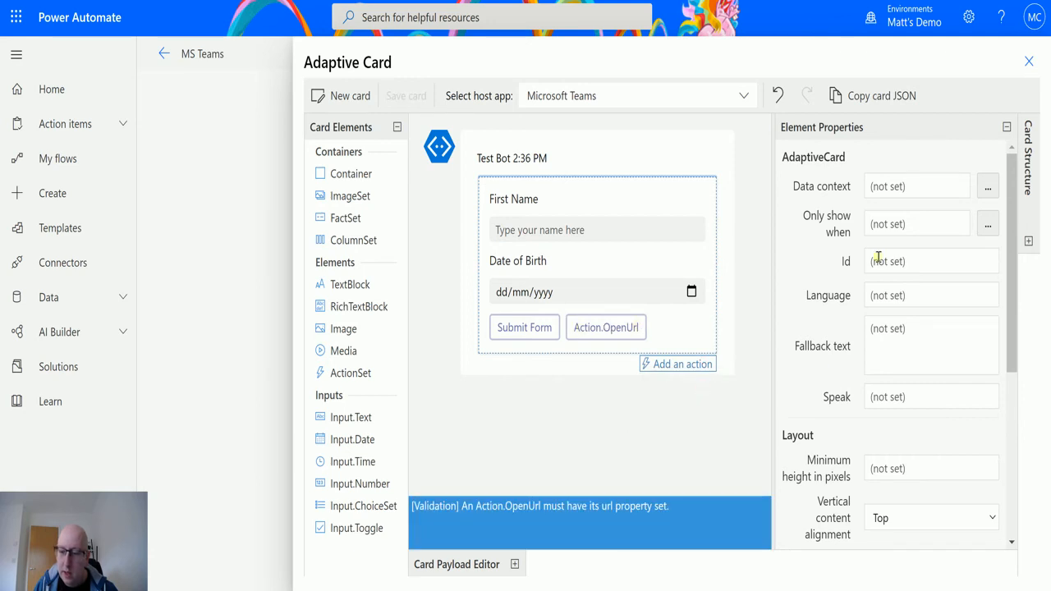
left_click(629, 326)
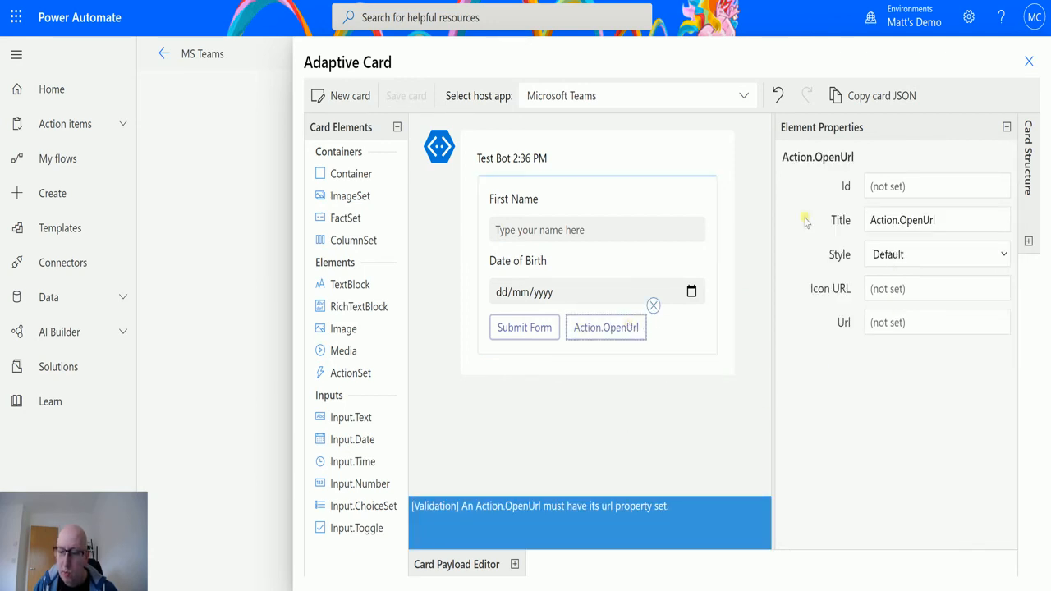
left_click_drag(959, 219, 874, 215)
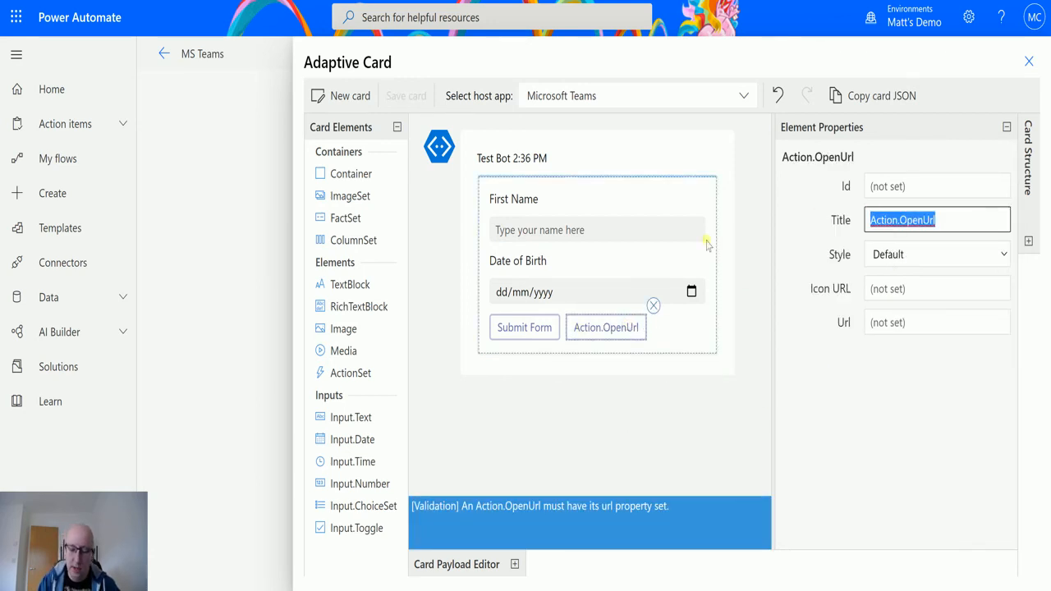
type("Open Website")
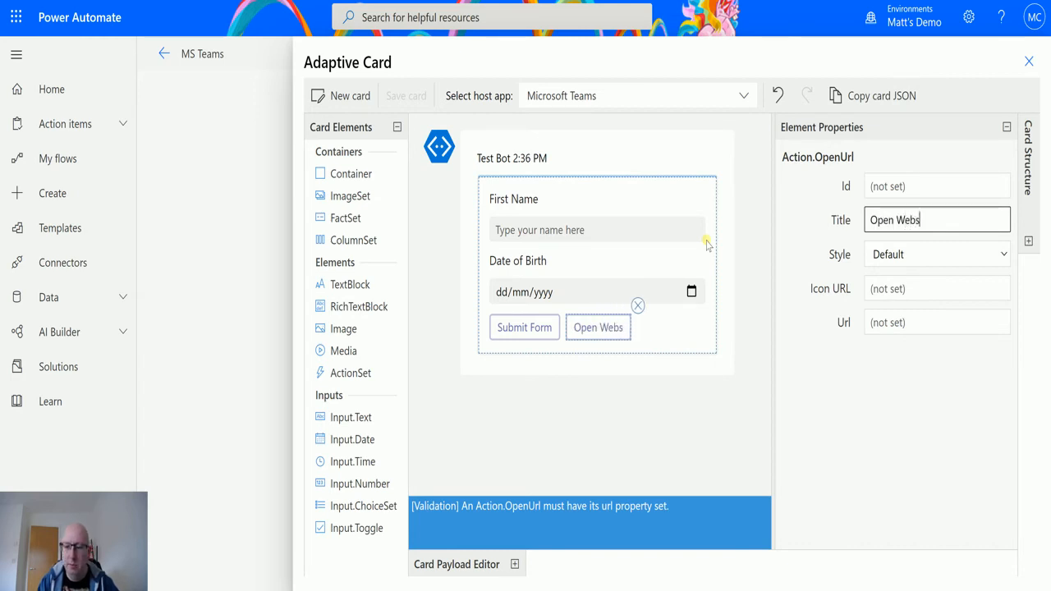
left_click(925, 328)
type("https://www.d365geek.co.uk")
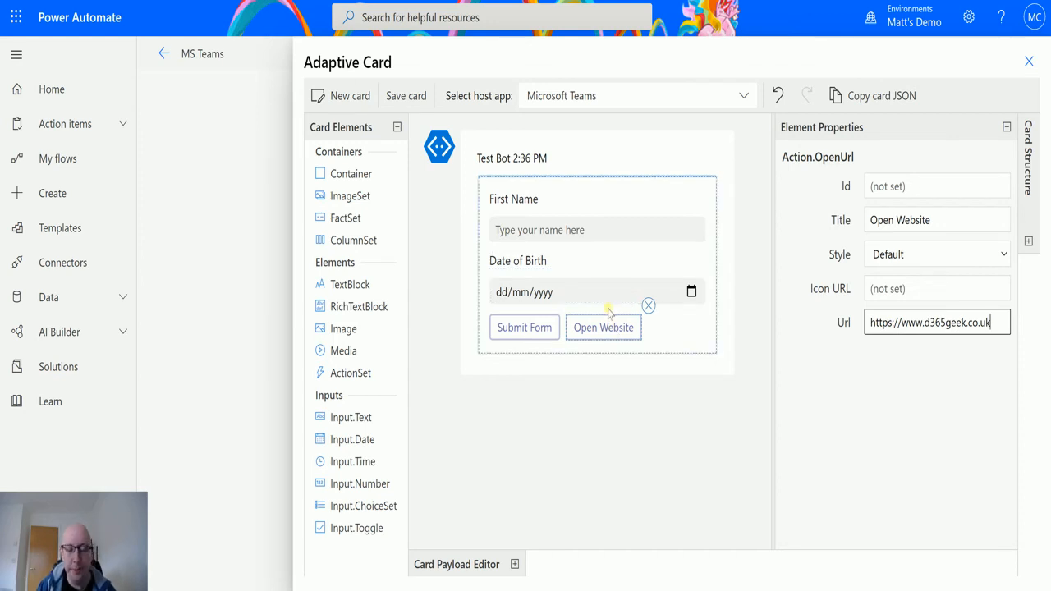
left_click(539, 328)
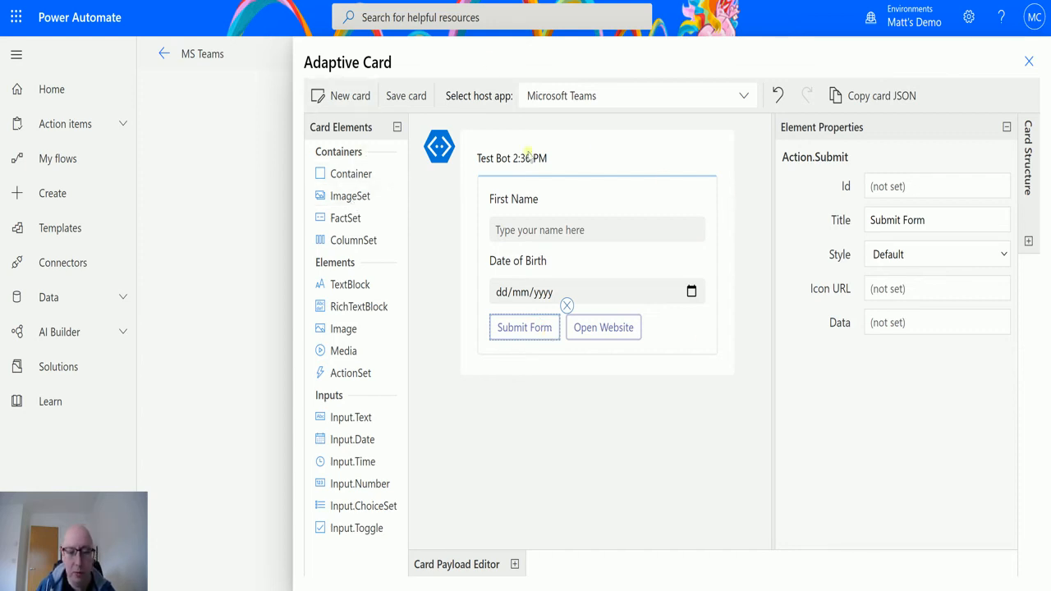
left_click_drag(324, 239, 568, 183)
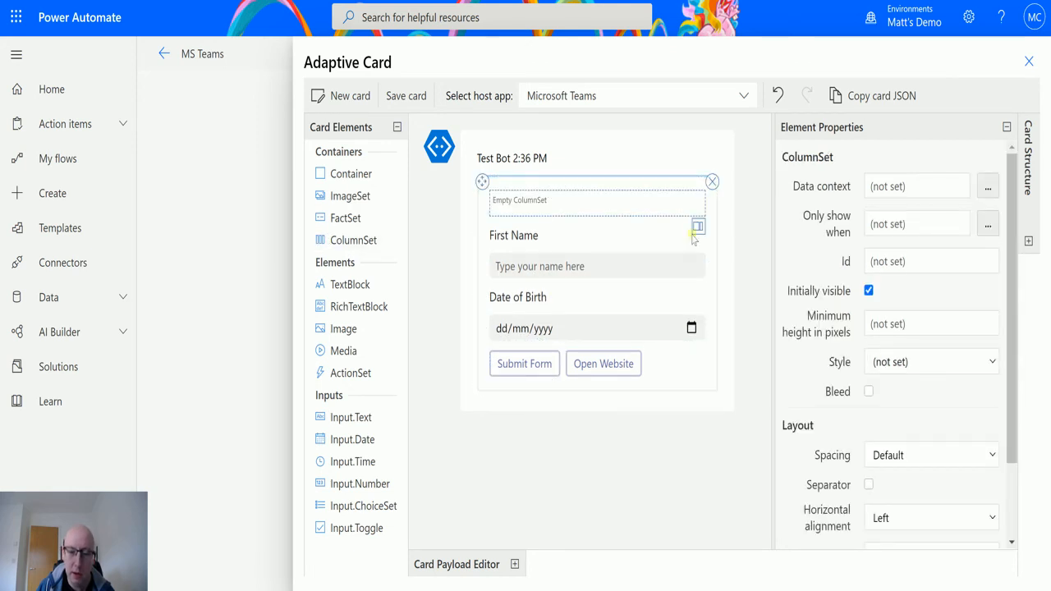
left_click_drag(350, 285, 524, 228)
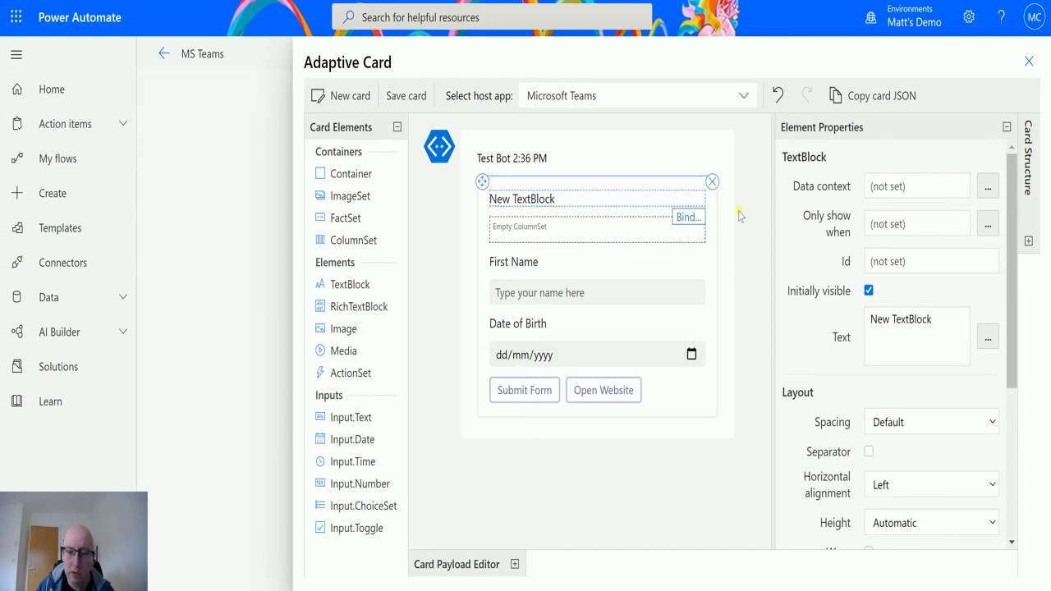
left_click(712, 181)
left_click(705, 200)
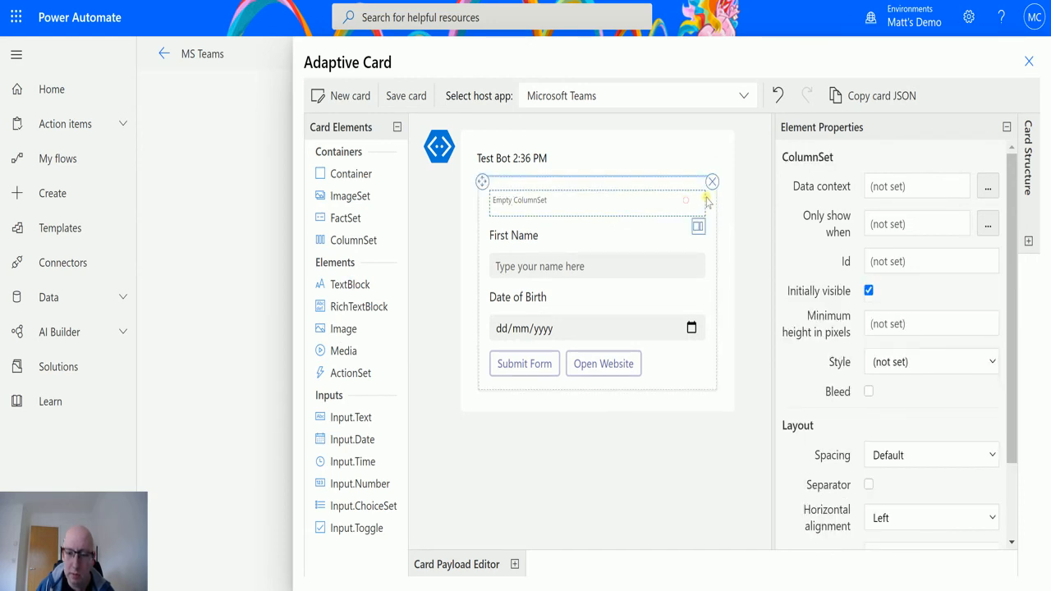
left_click(711, 182)
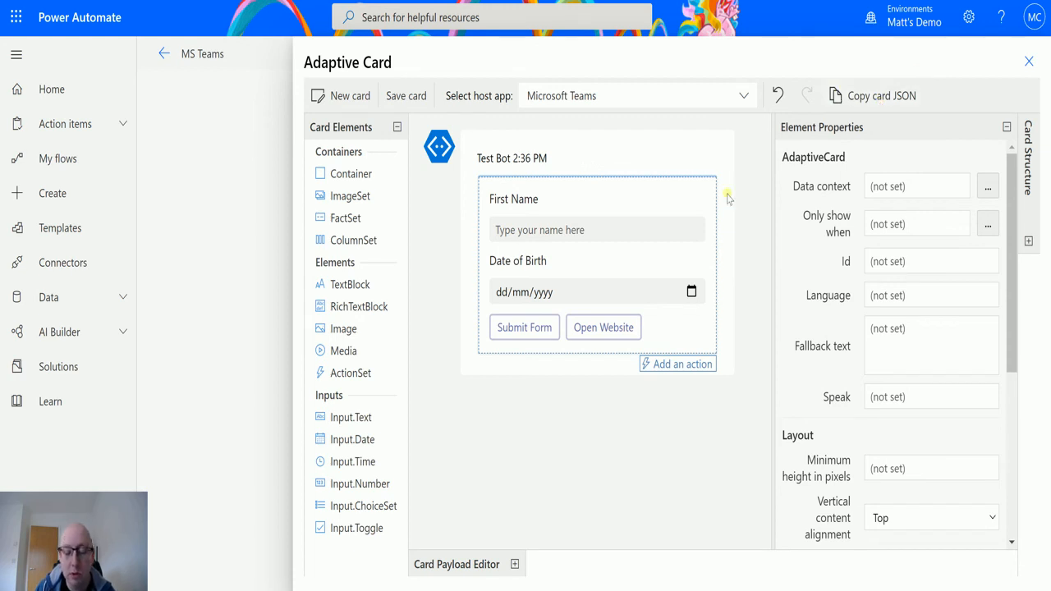
left_click(516, 565)
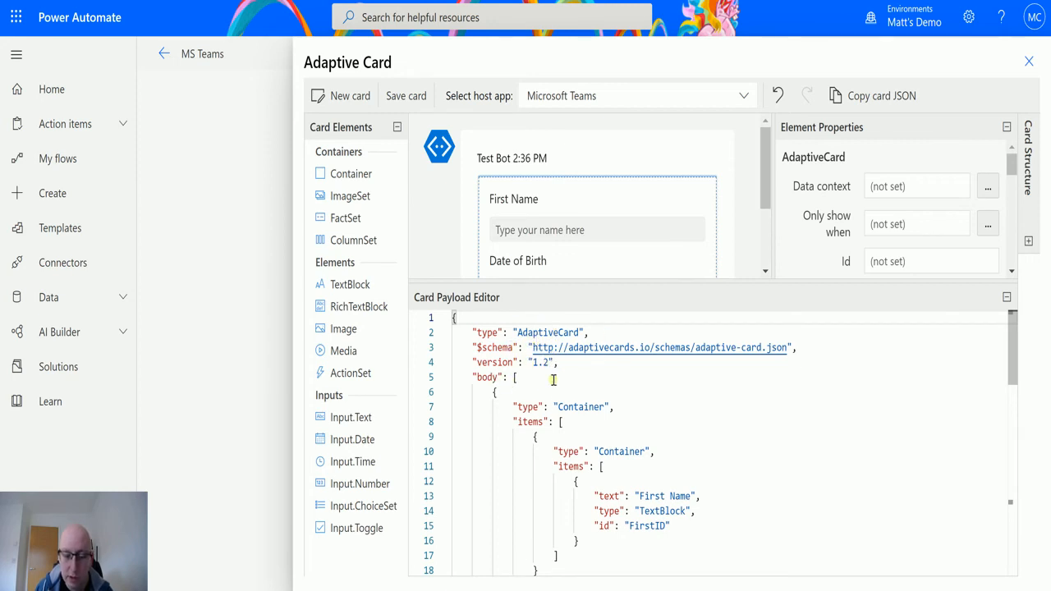
scroll(569, 391, "down", 3)
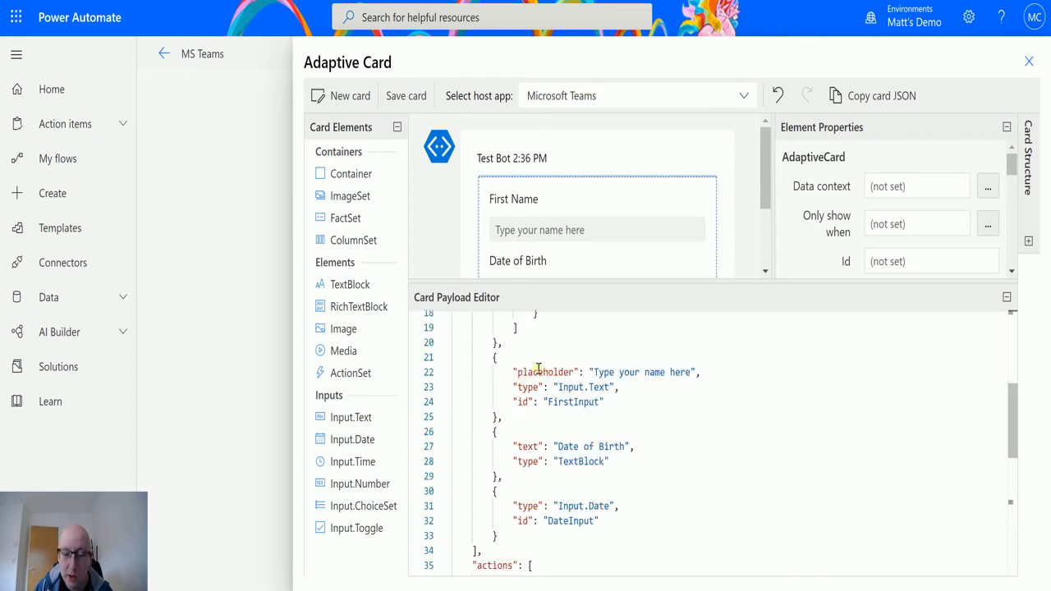
scroll(580, 363, "up", 3)
scroll(644, 422, "down", 3)
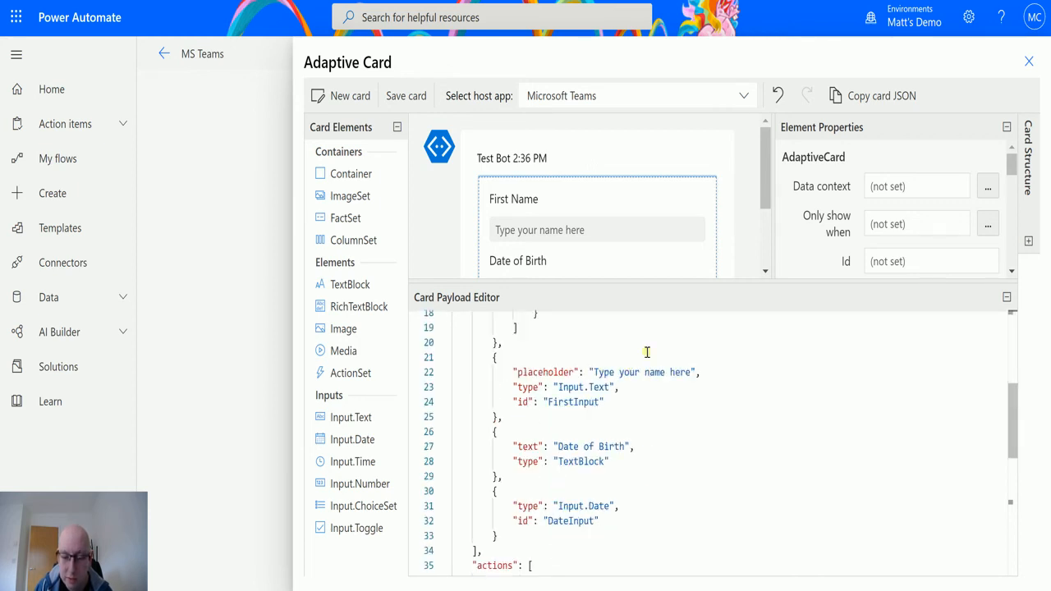
scroll(657, 420, "down", 3)
scroll(623, 496, "up", 3)
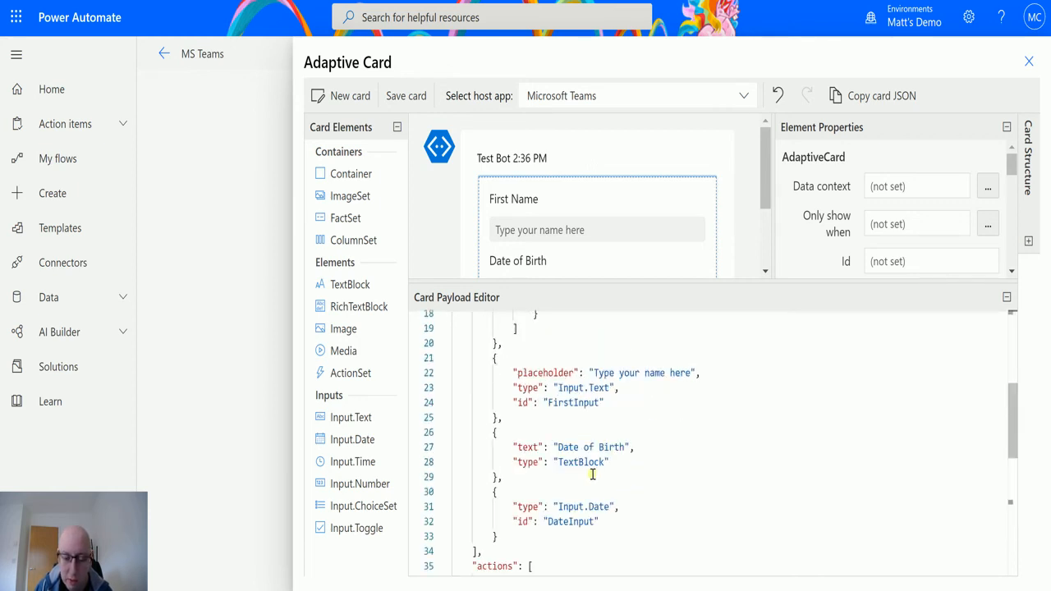
scroll(656, 507, "down", 3)
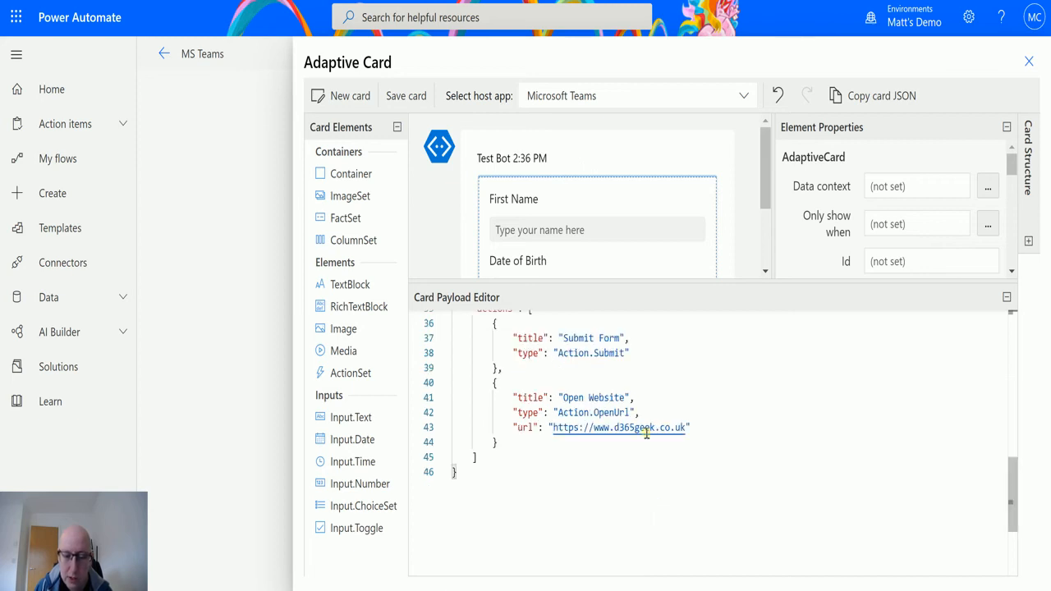
scroll(743, 456, "up", 6)
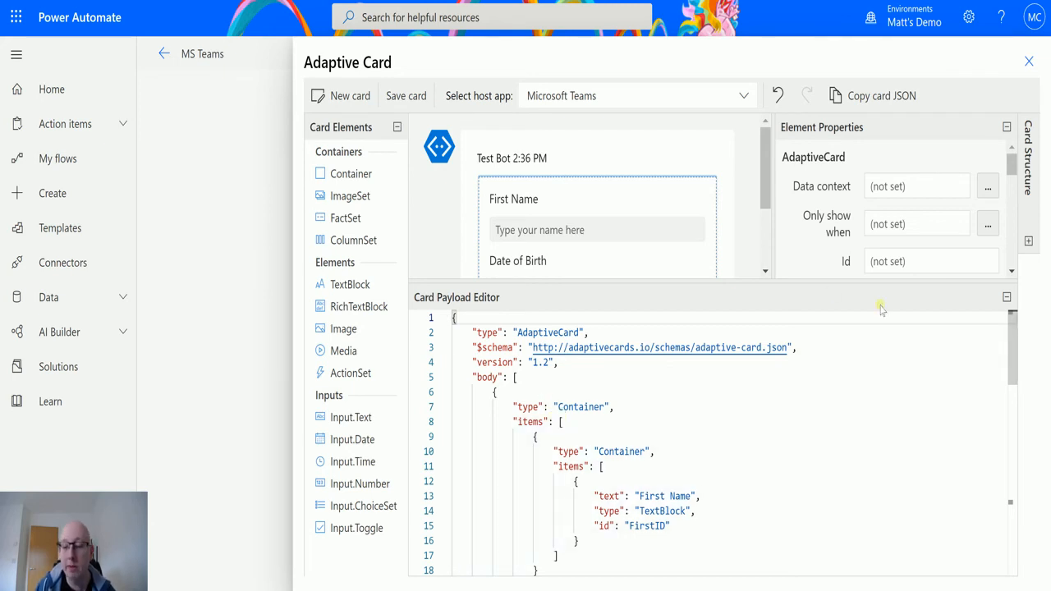
left_click(1005, 298)
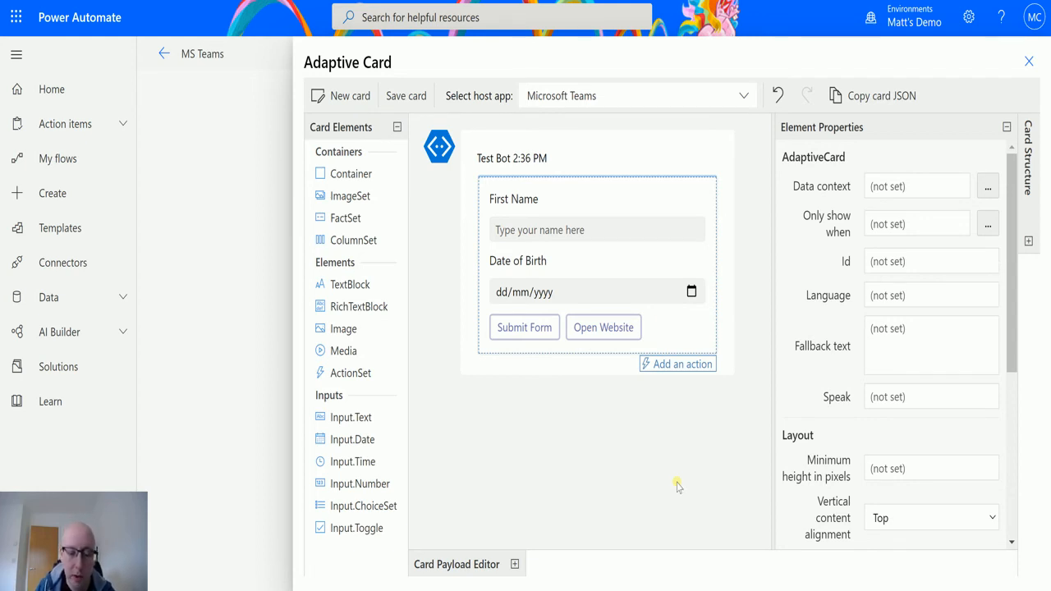
Save the card design and set the Teams step's 'Should update card' to Yes
left_click(413, 99)
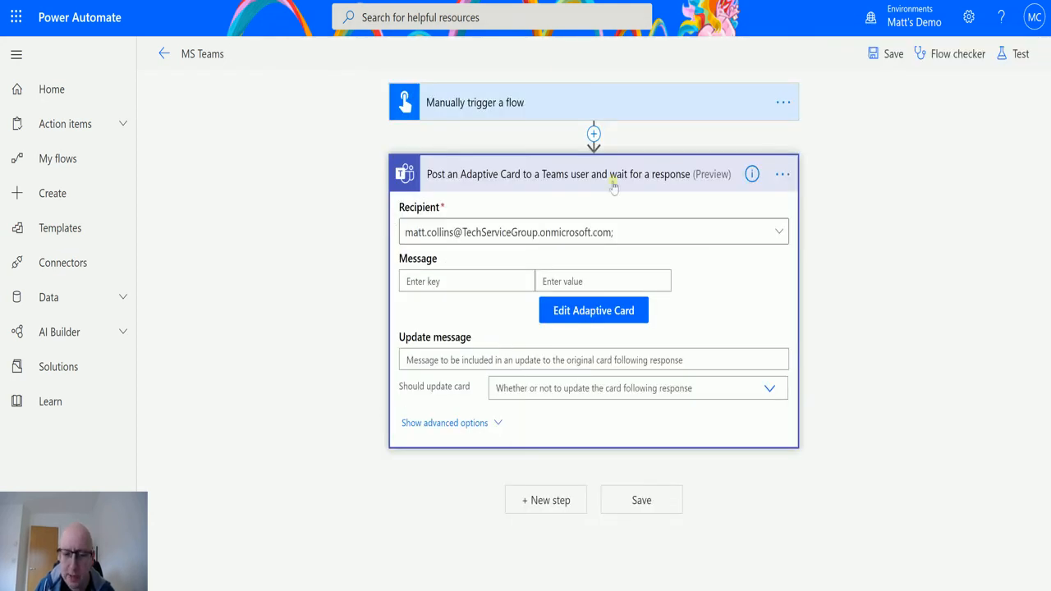
left_click(633, 324)
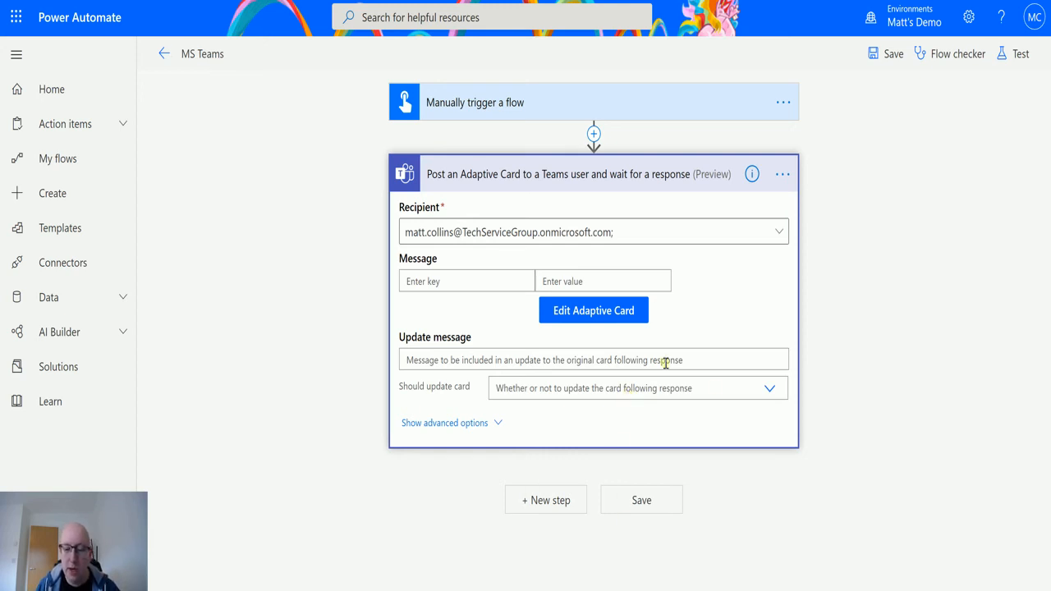
left_click(764, 396)
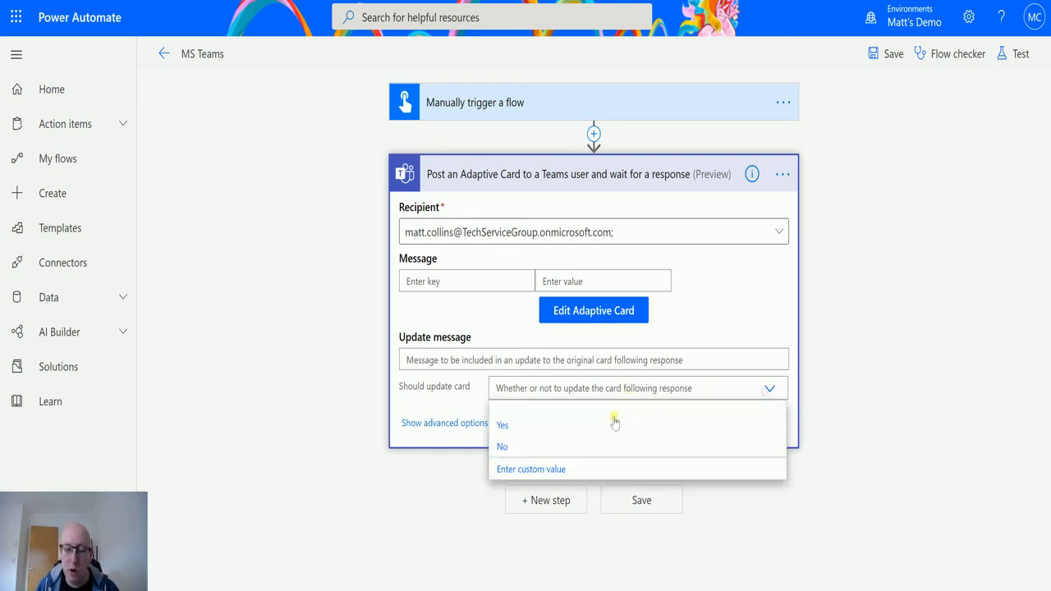
left_click(582, 444)
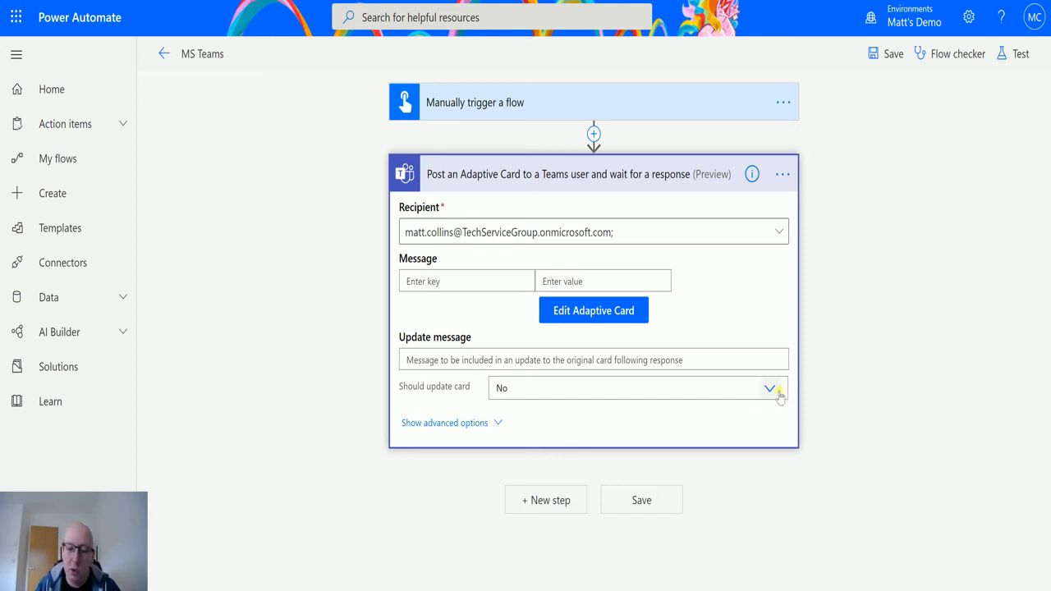
left_click(779, 391)
left_click(556, 424)
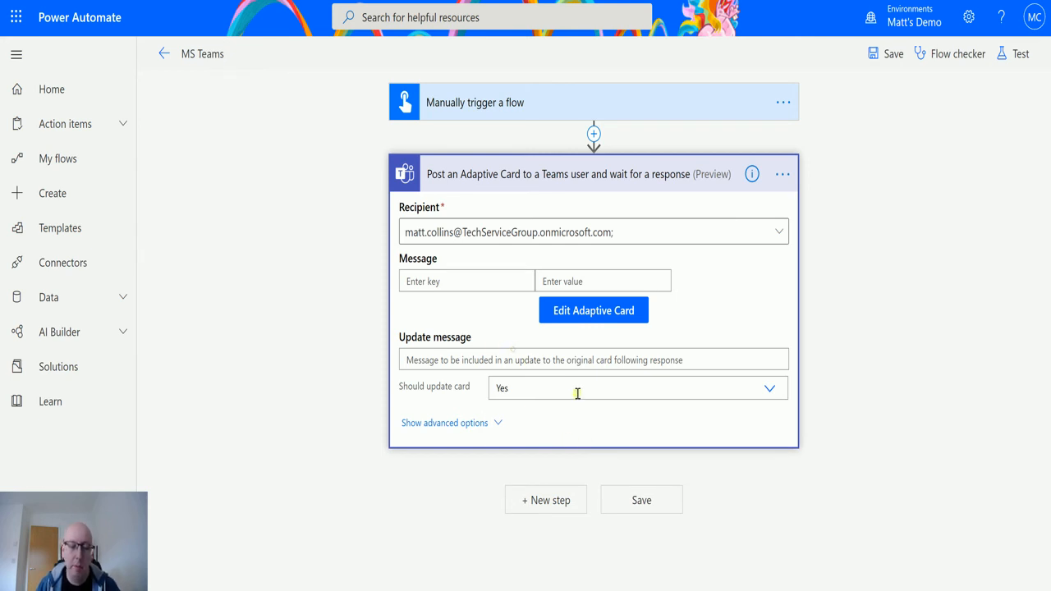
Enter 'Thank you for replying' as the update message and show advanced options
left_click(548, 359)
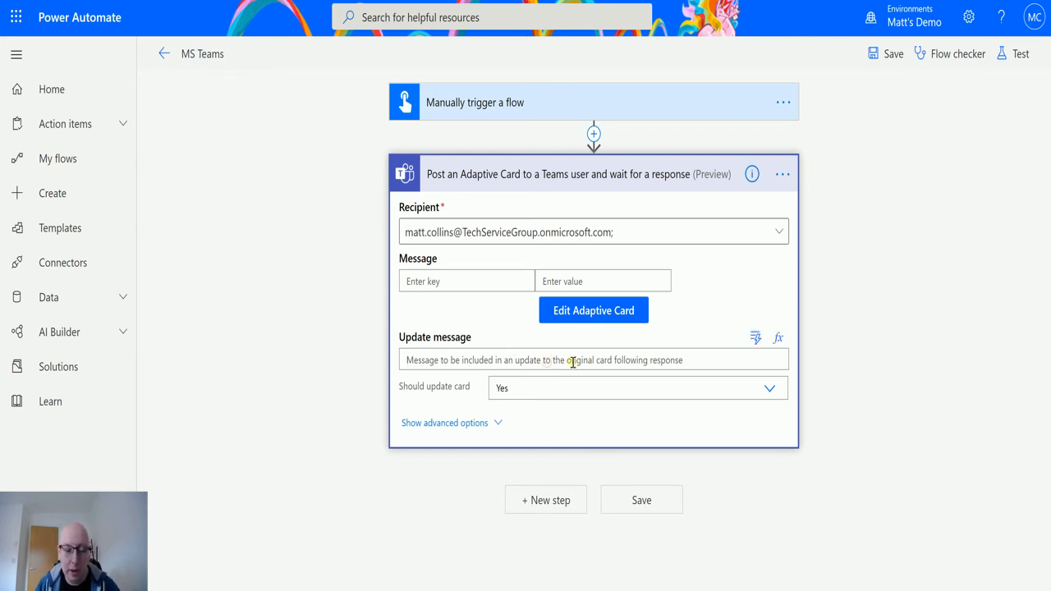
type("Thank you for replying")
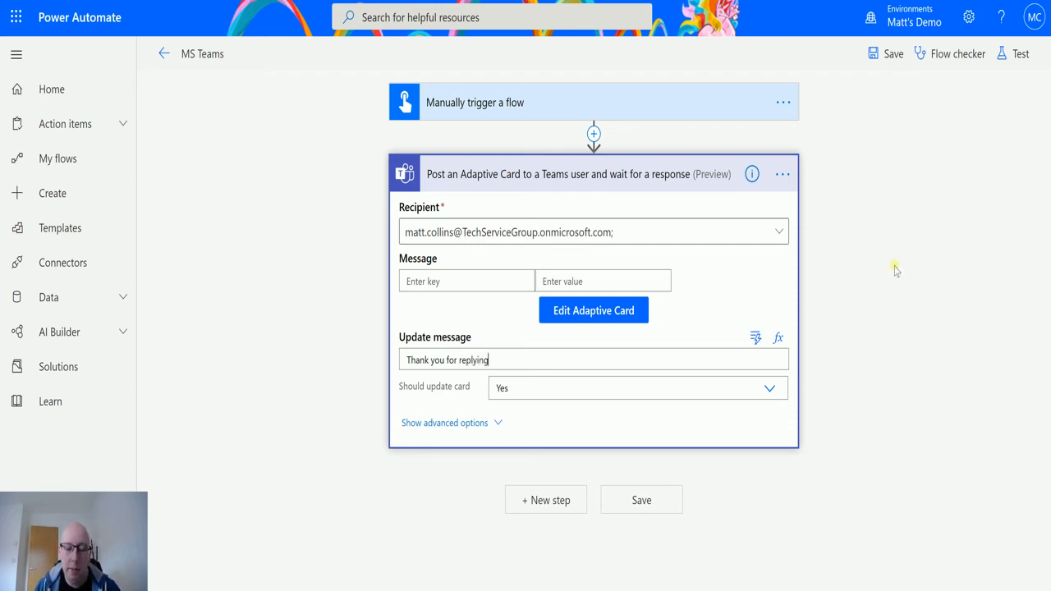
left_click(464, 423)
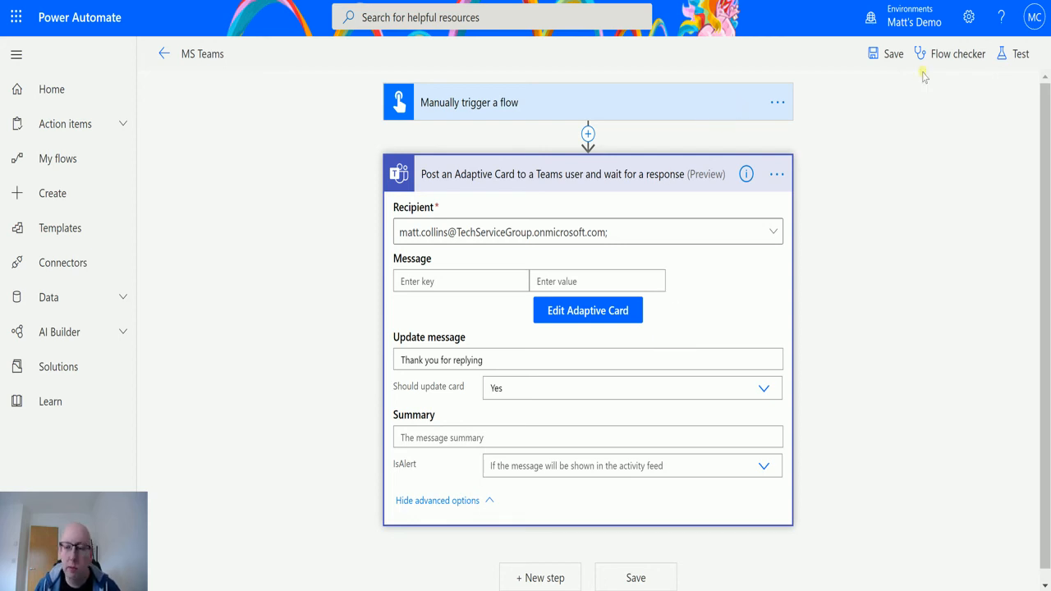
Save and manually run the MS Teams flow, supplying text for the adaptive card input
left_click(1018, 55)
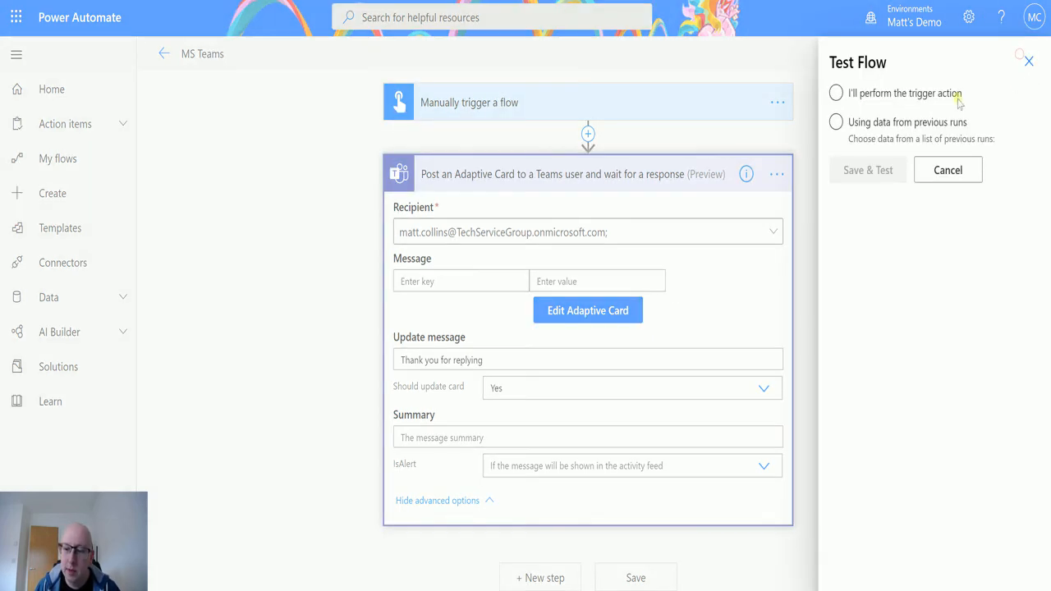
left_click(873, 92)
left_click(886, 170)
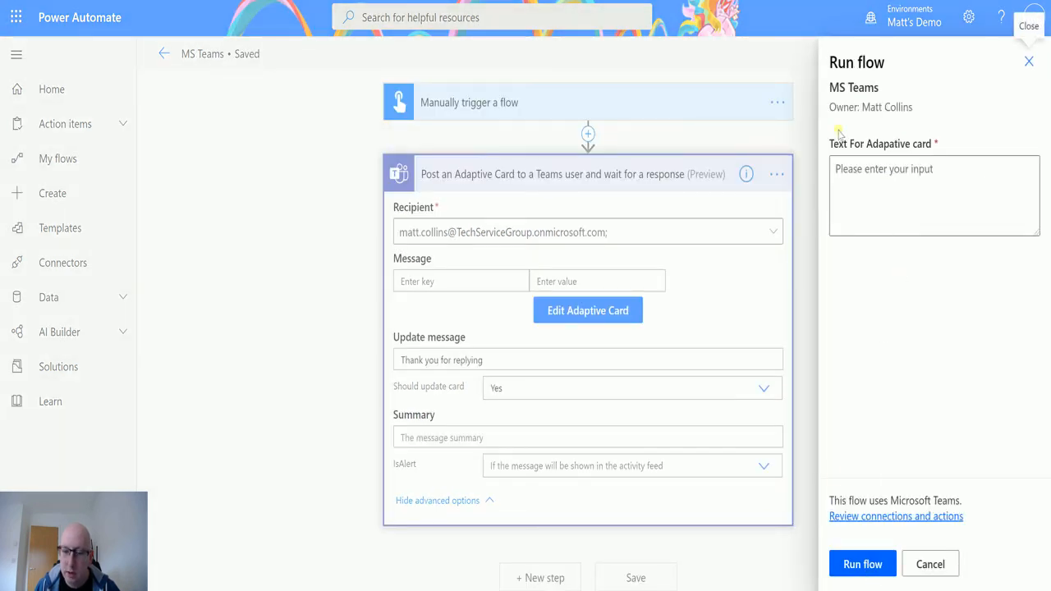
left_click(841, 170)
type("ada")
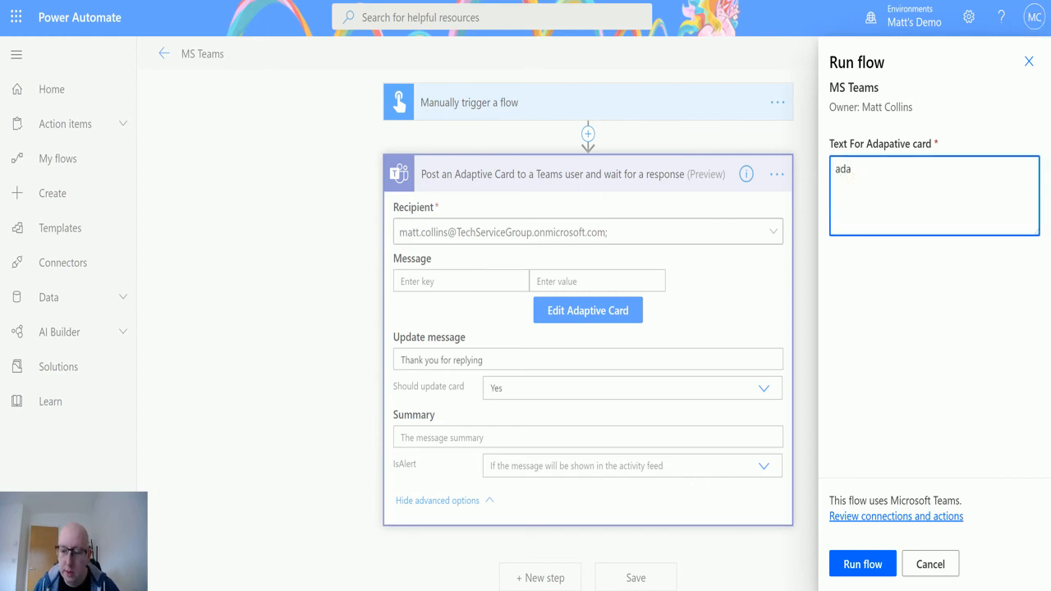
left_click(861, 565)
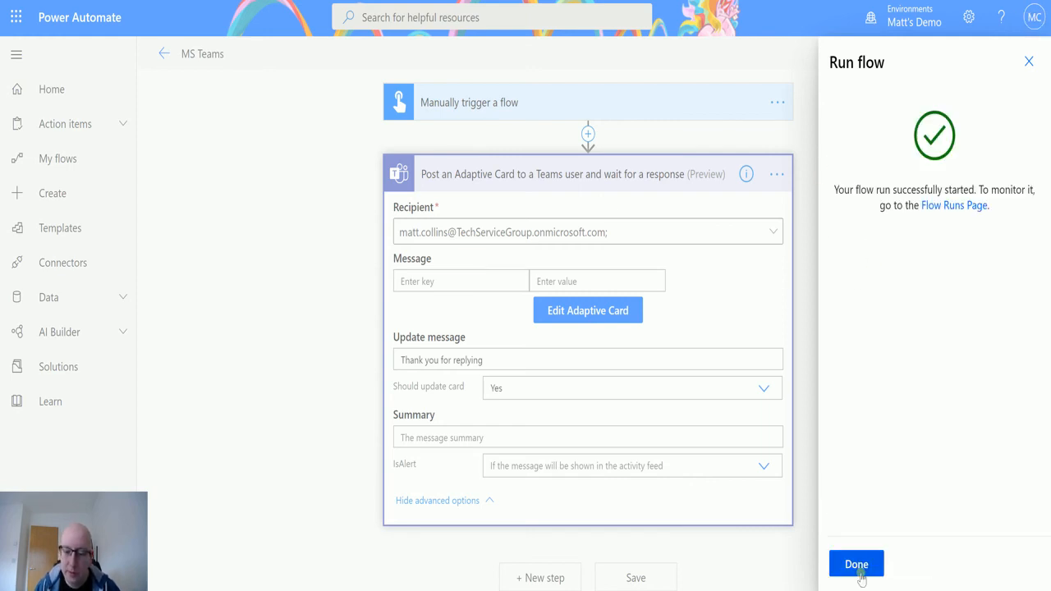
left_click(860, 575)
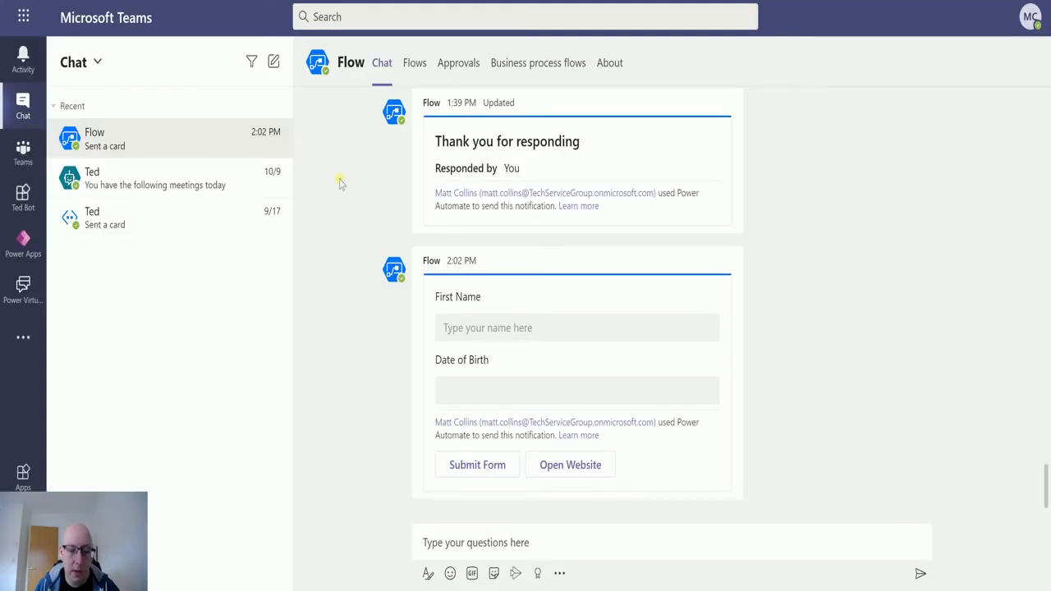
Enter a first name on the card and start choosing April in the date picker
left_click(512, 327)
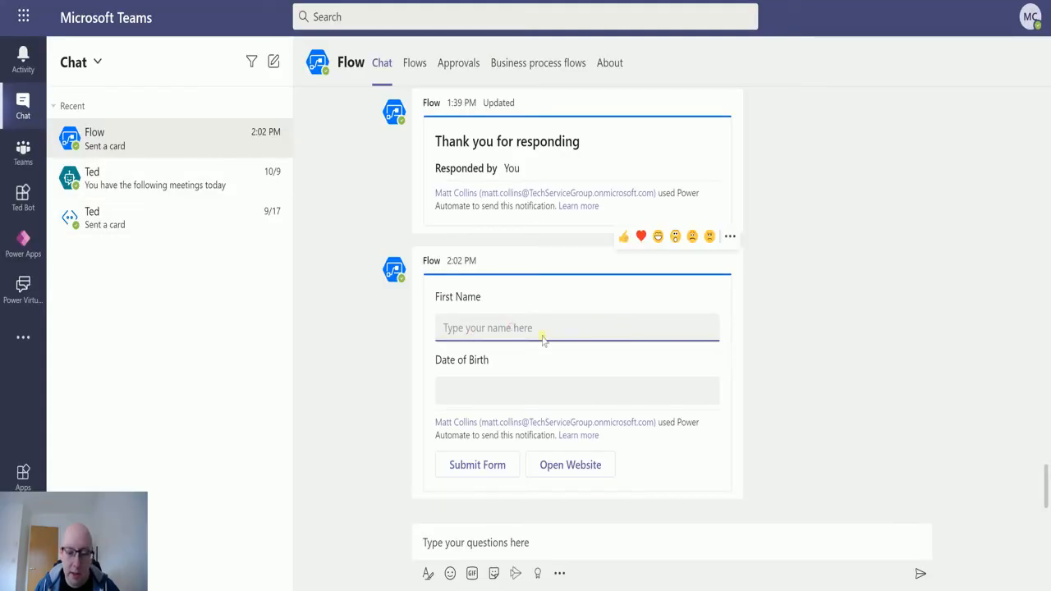
type("Matt")
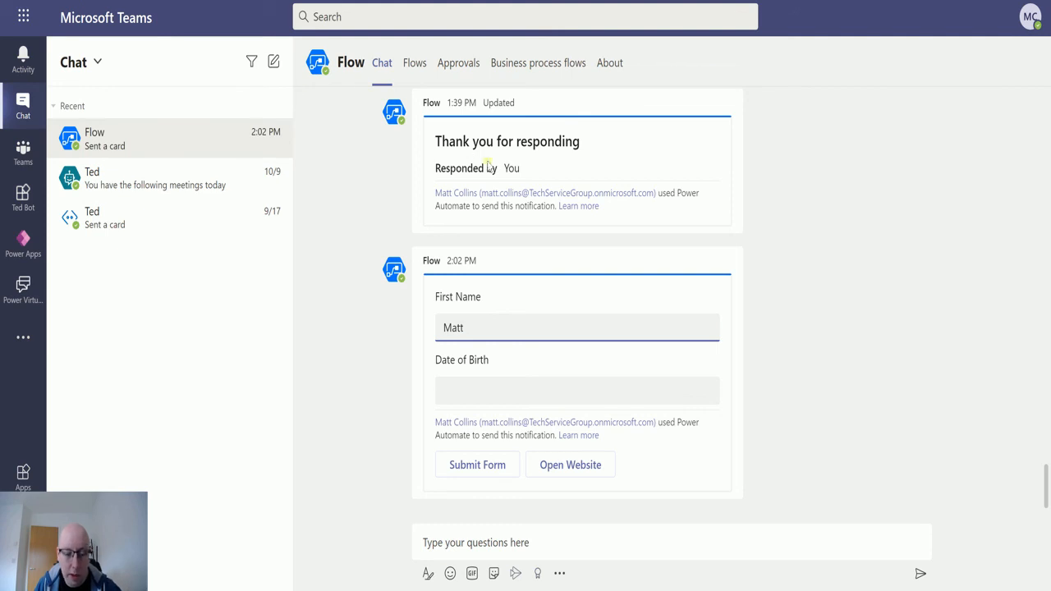
left_click(500, 390)
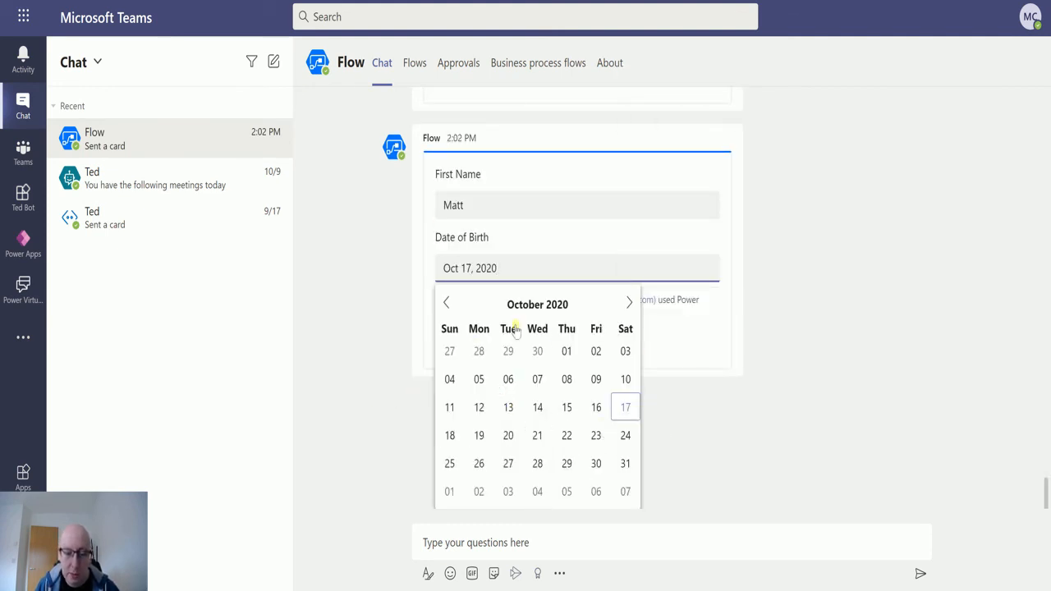
left_click(546, 306)
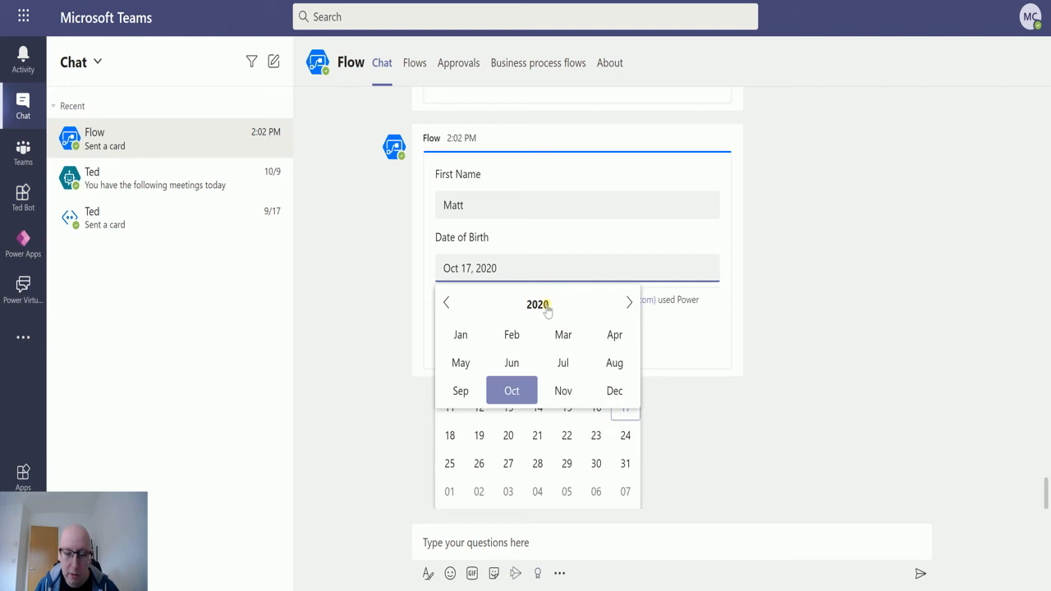
left_click(614, 333)
left_click(562, 313)
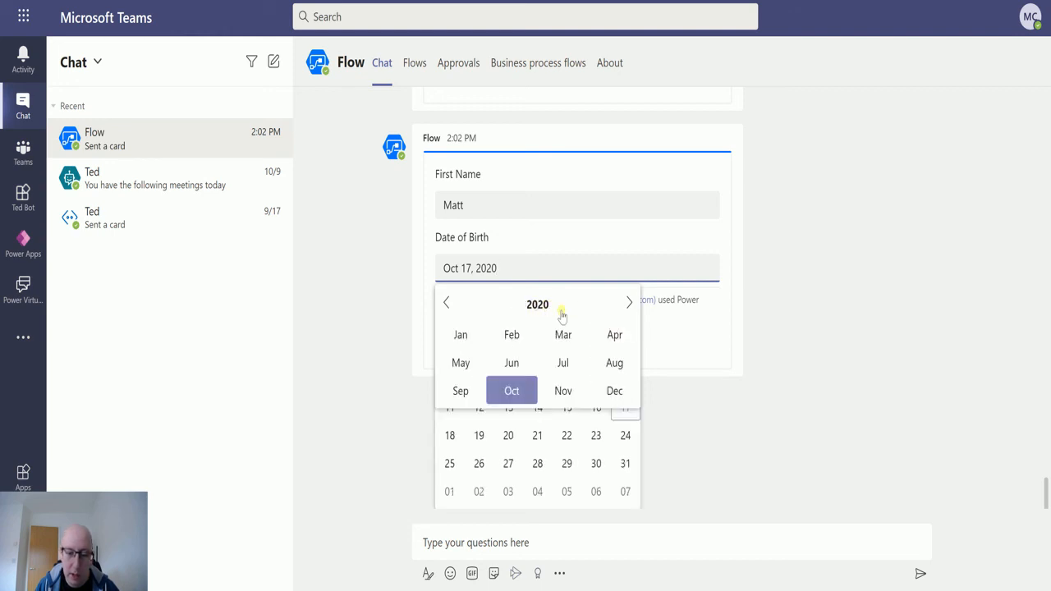
left_click(446, 303)
left_click(446, 303)
left_click(446, 303)
left_click(444, 303)
left_click(444, 303)
left_click(444, 304)
left_click(444, 304)
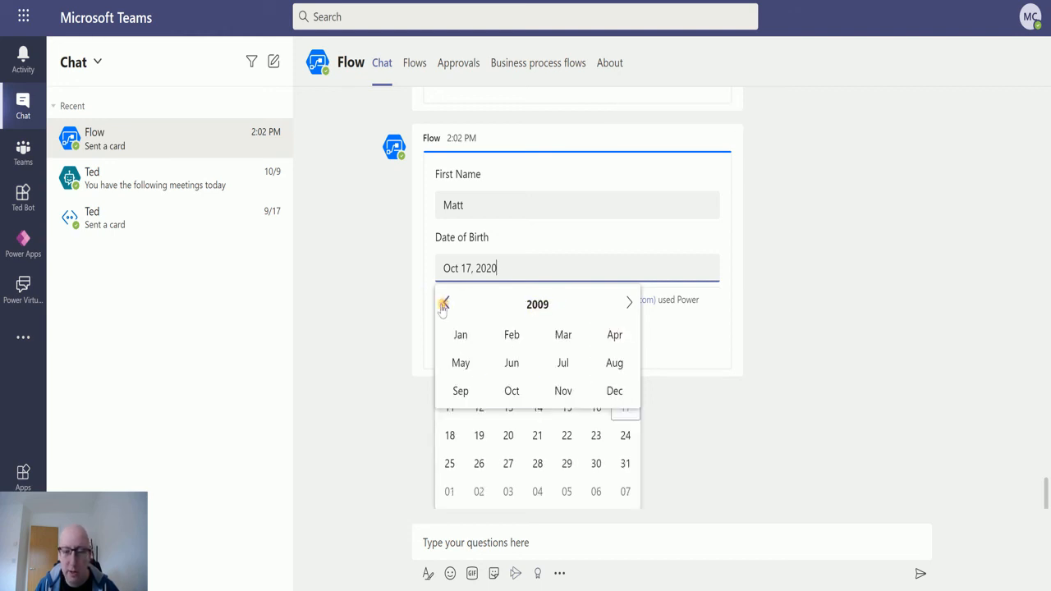
left_click(445, 304)
left_click(445, 304)
left_click(446, 304)
left_click(445, 304)
left_click(446, 304)
left_click(446, 304)
left_click(448, 304)
left_click(448, 304)
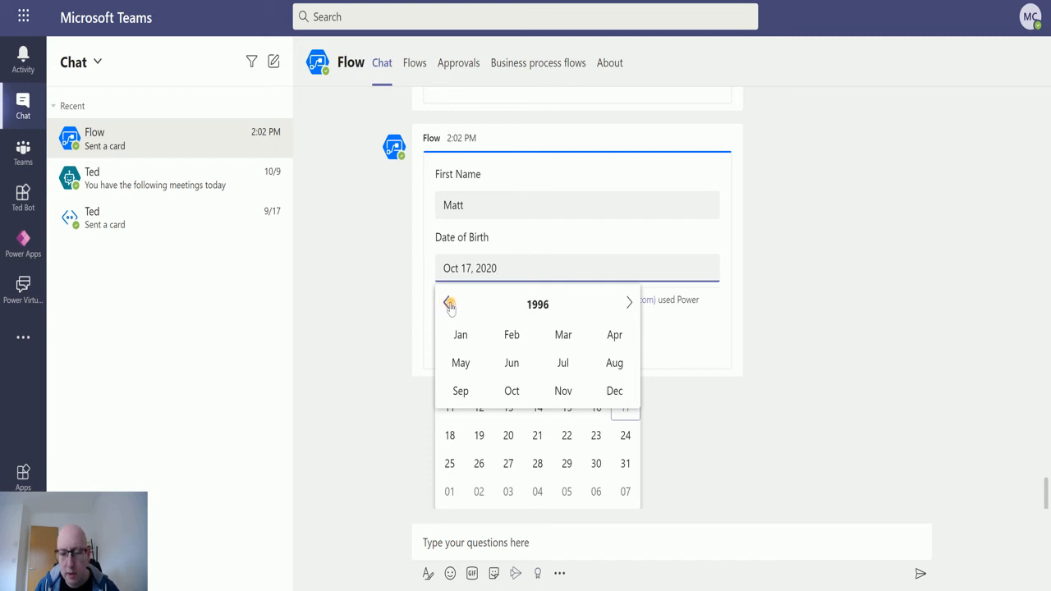
left_click(450, 303)
left_click(450, 304)
left_click(614, 338)
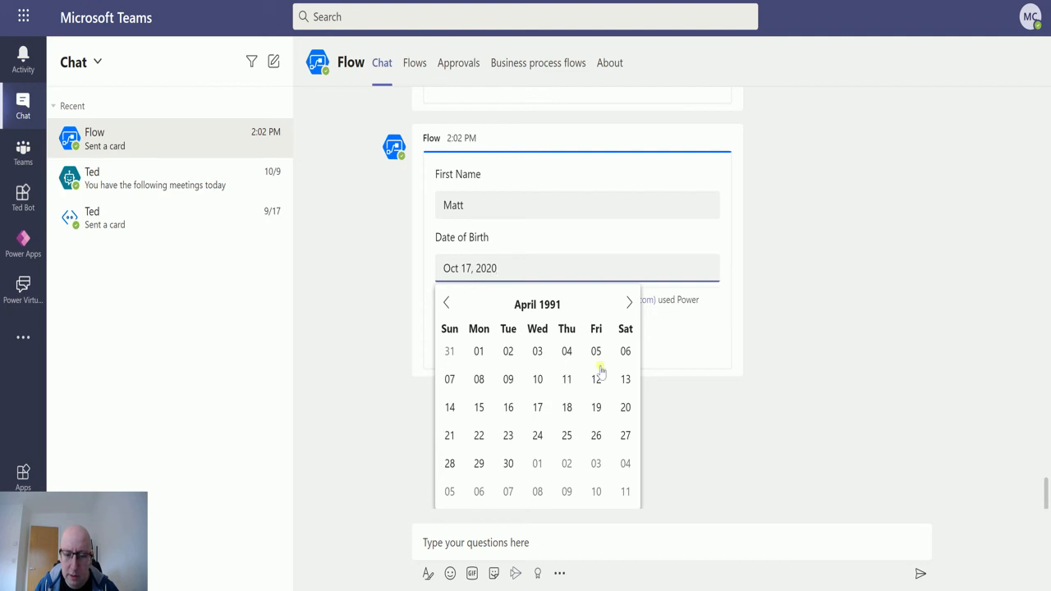
left_click(627, 381)
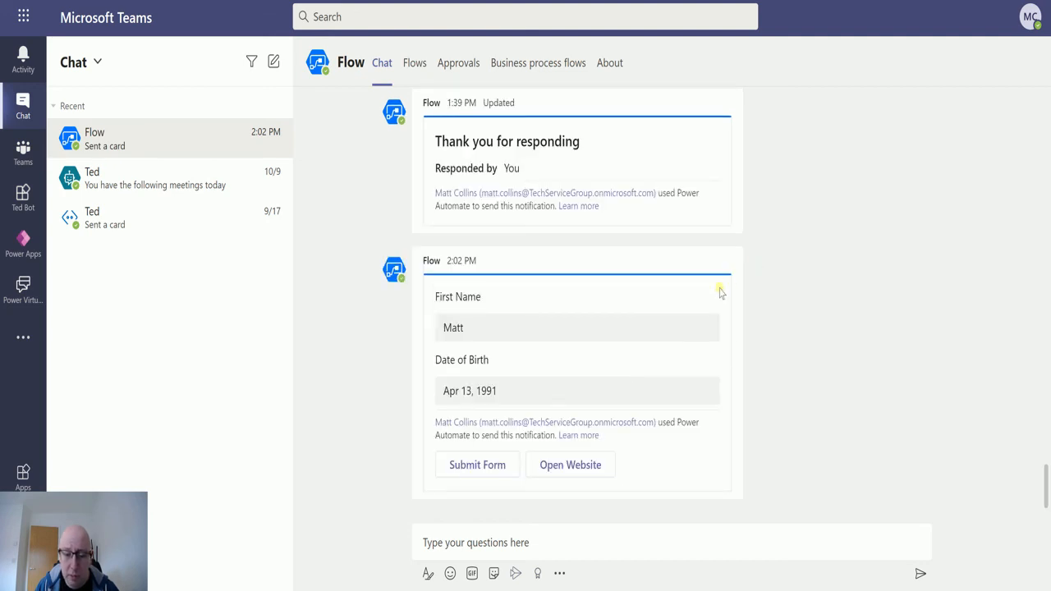
left_click(497, 466)
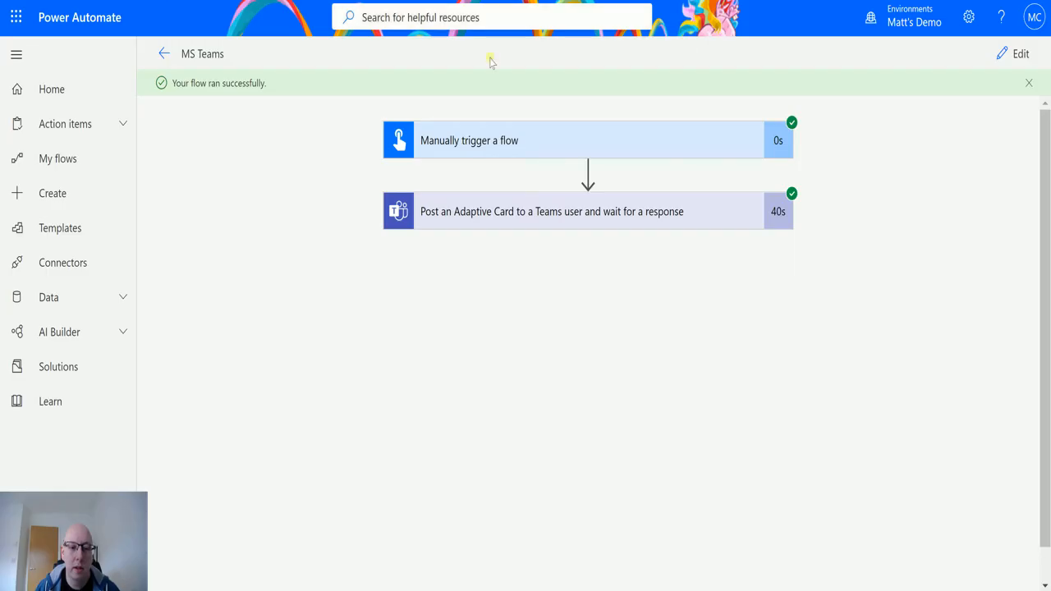
Save and test the flow again using data from the most recent previous run
left_click(1018, 51)
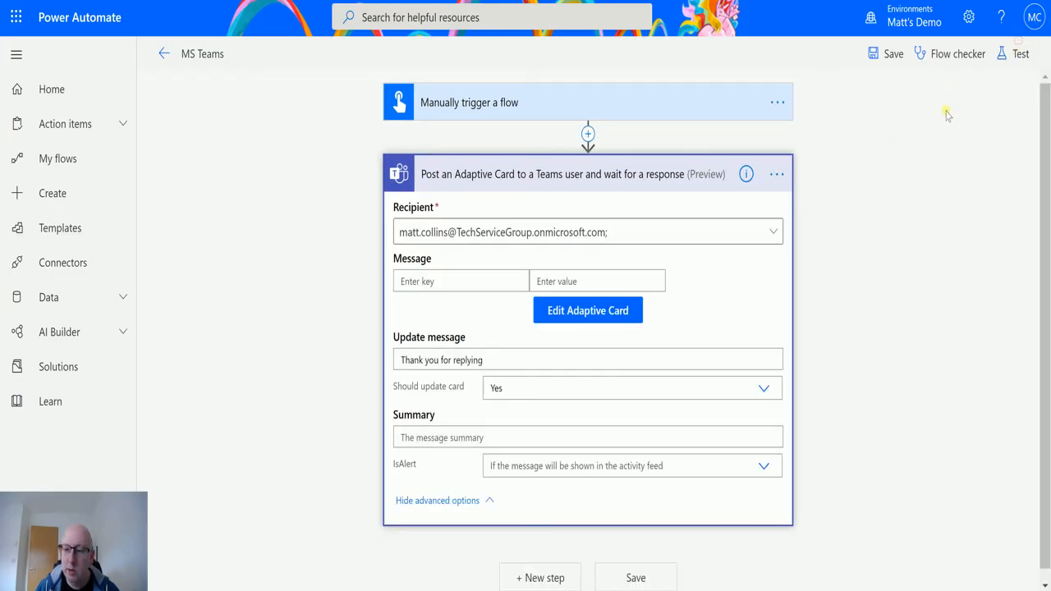
left_click(1013, 56)
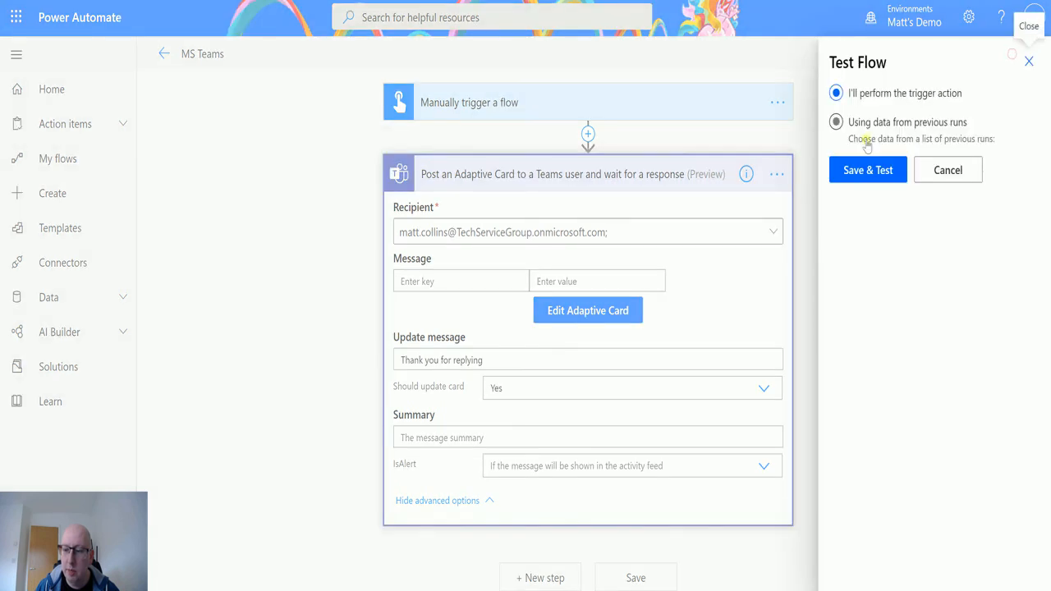
left_click(873, 137)
left_click(865, 169)
left_click(867, 337)
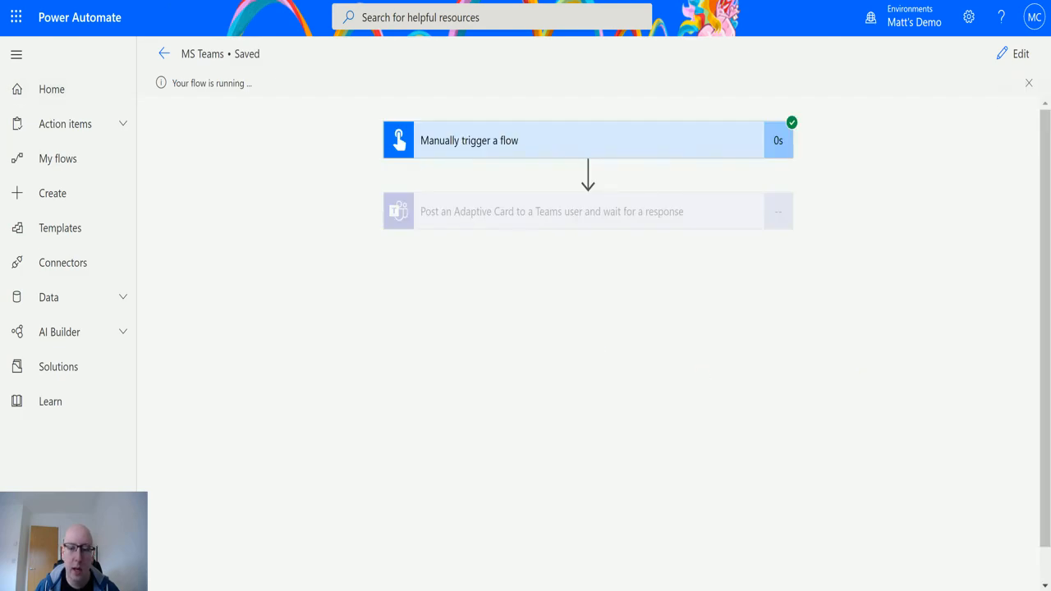
key("ctrl+Tab")
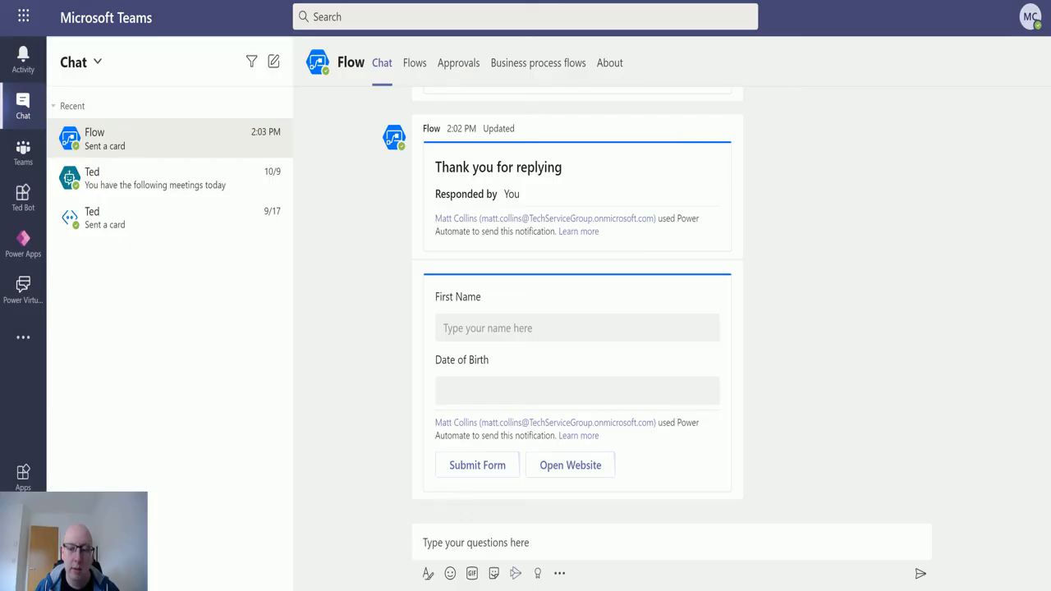
Open the D365Geek site from the card, submit the form blank, and reopen the flow editor
left_click(572, 465)
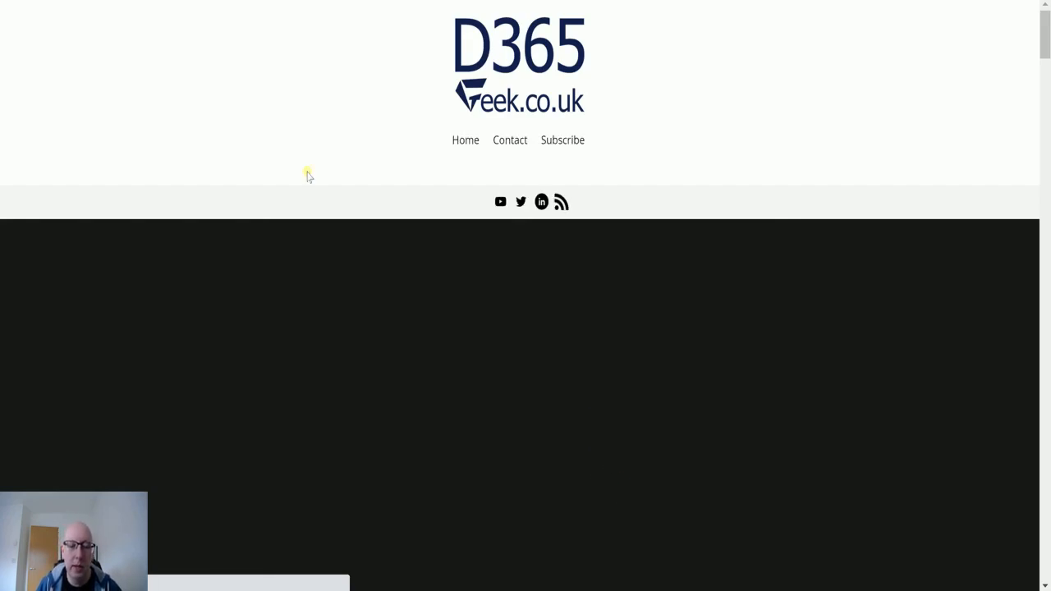
key("ctrl+w")
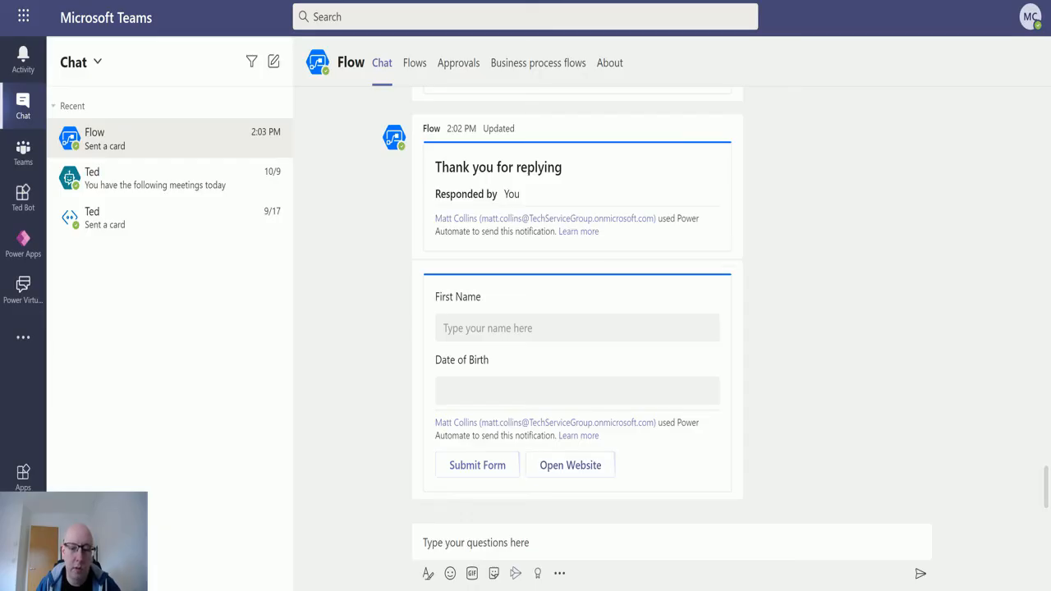
left_click(492, 460)
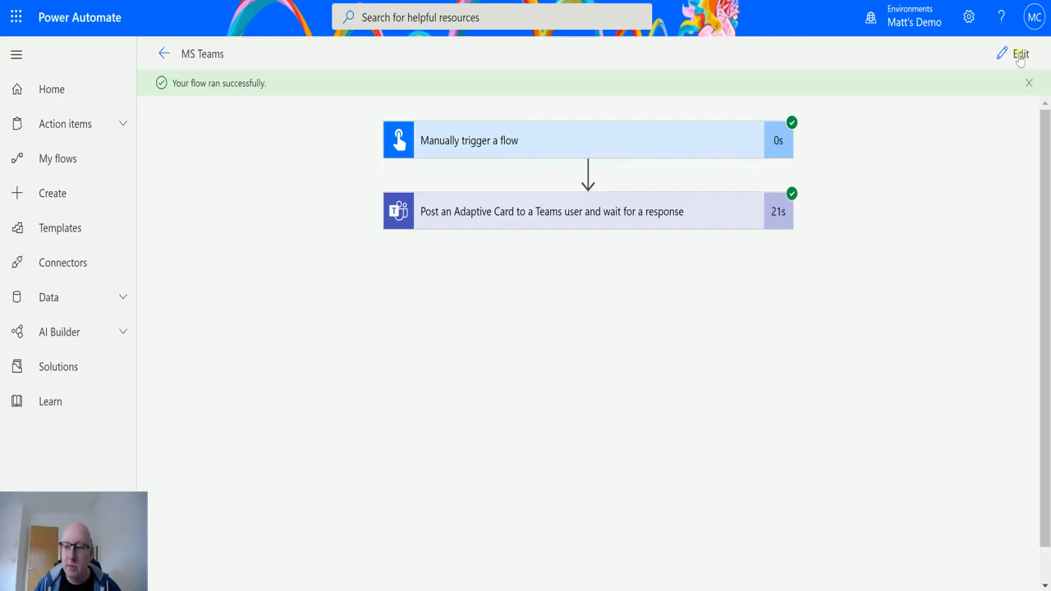
left_click(1016, 51)
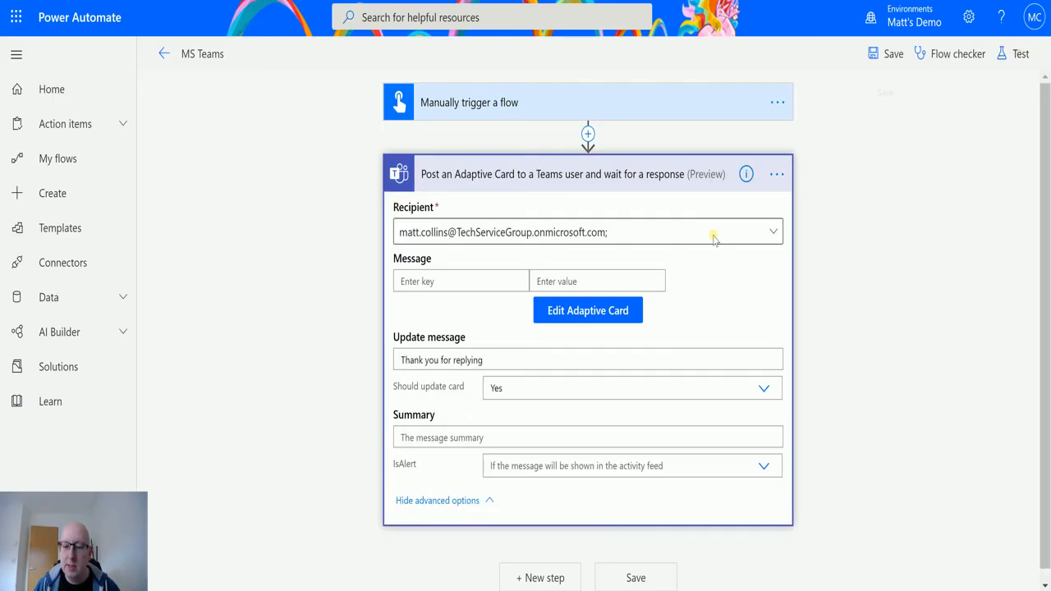
In the adaptive card editor, check the First Name TextBlock's $root data binding options
left_click(621, 309)
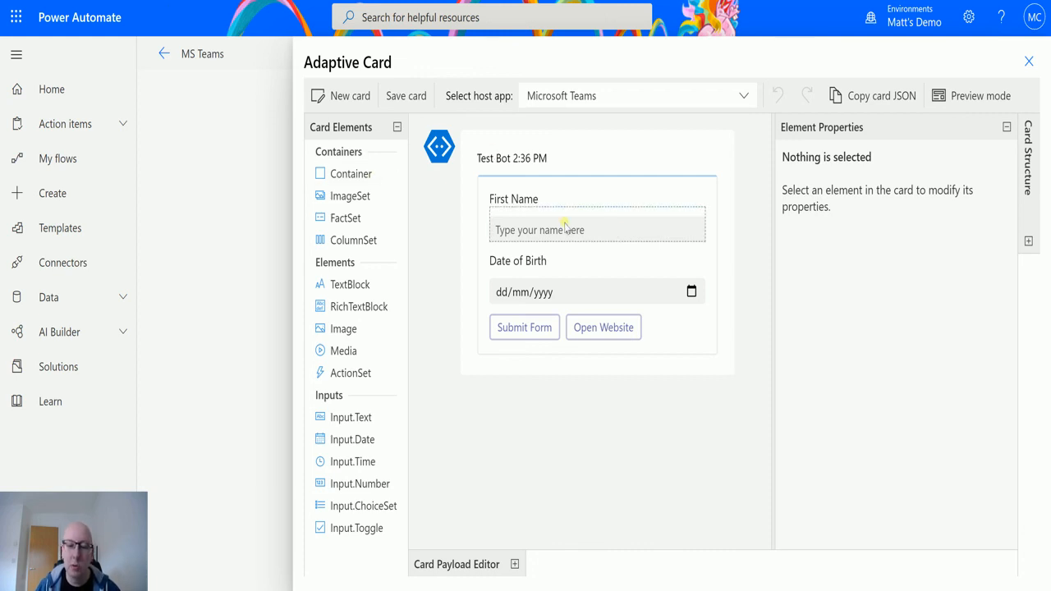
left_click(538, 201)
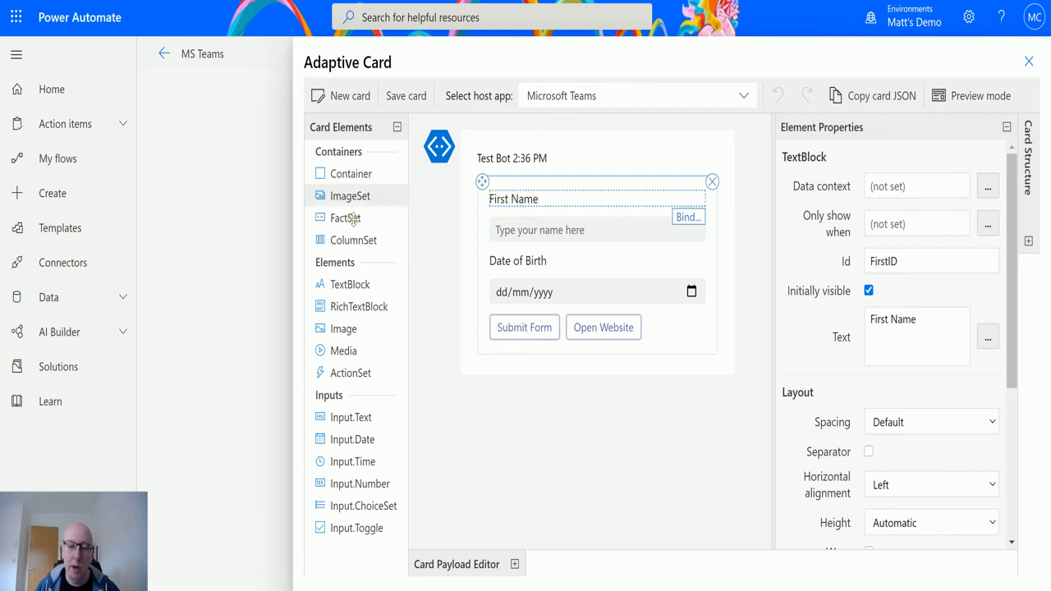
left_click(686, 219)
left_click(603, 485)
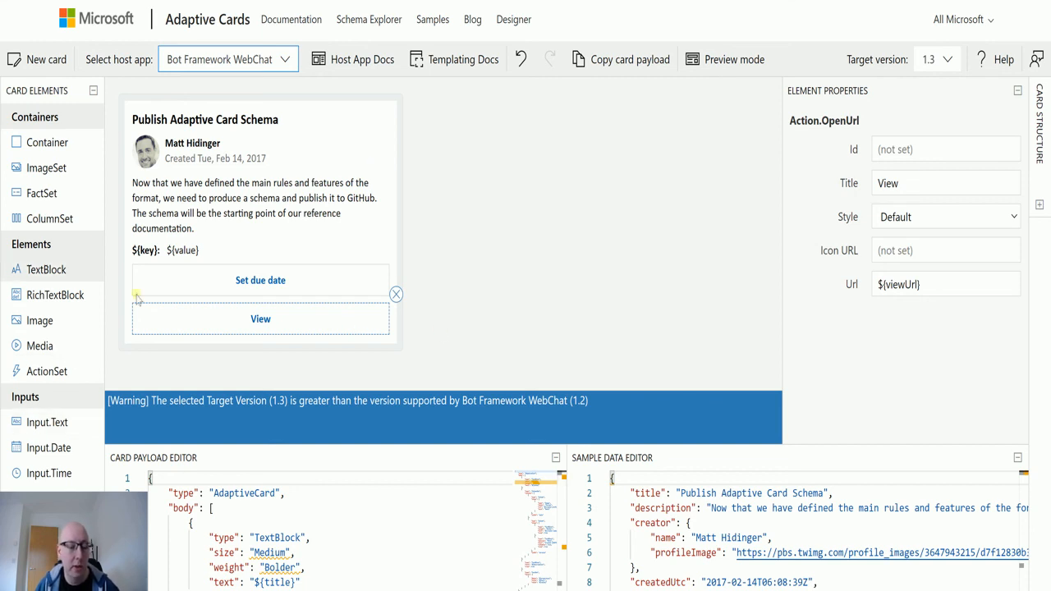
Place a Container element in the 'Publish Adaptive Card Schema' sample card beneath the author row
left_click_drag(46, 147, 168, 238)
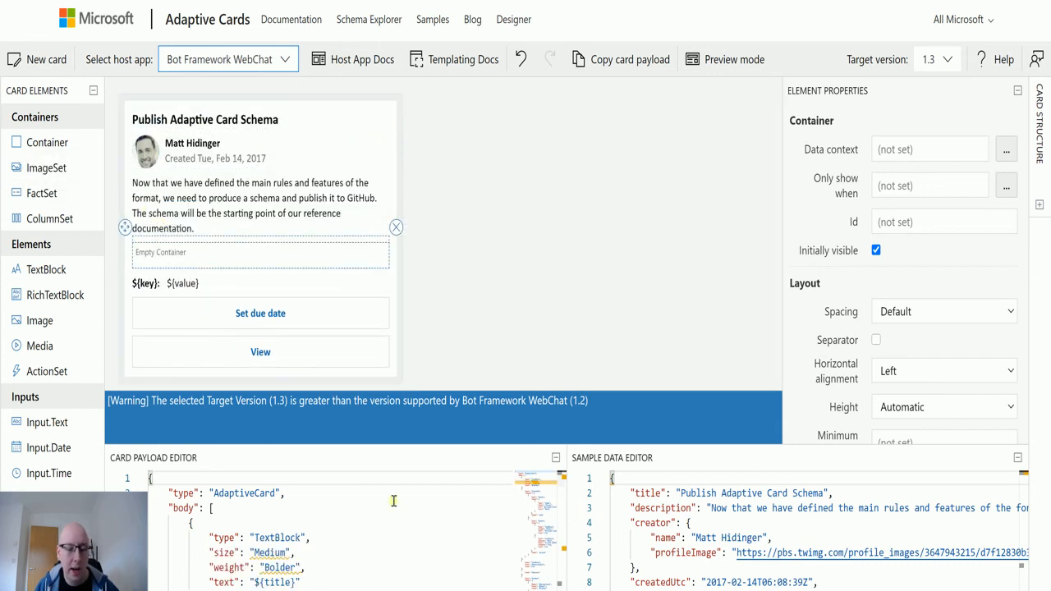